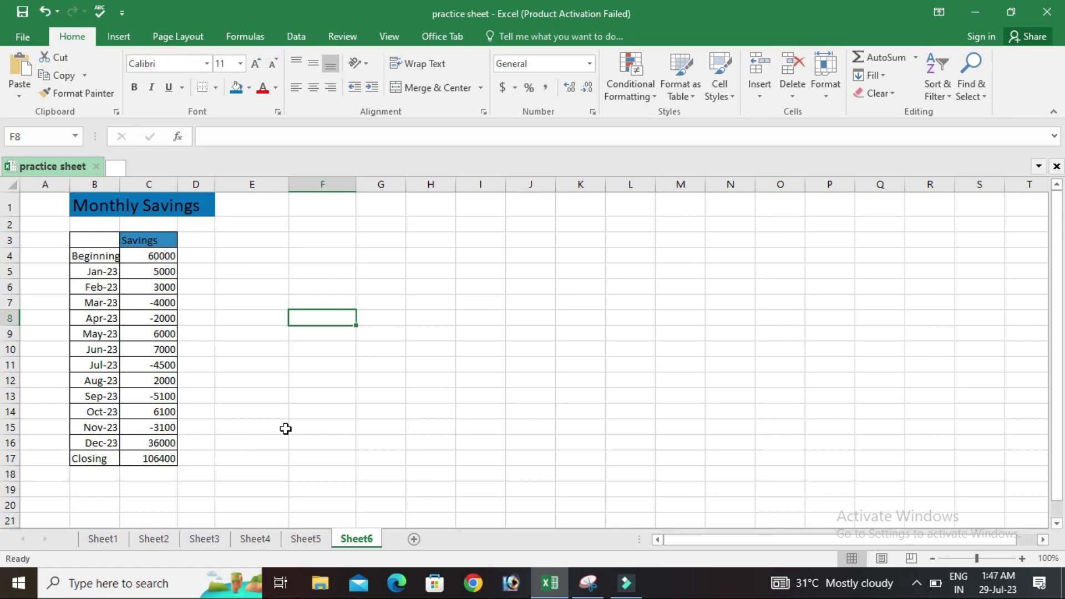
Insert a waterfall chart based on the monthly savings data in B3:C17.
left_click_drag(95, 241, 137, 460)
left_click(111, 40)
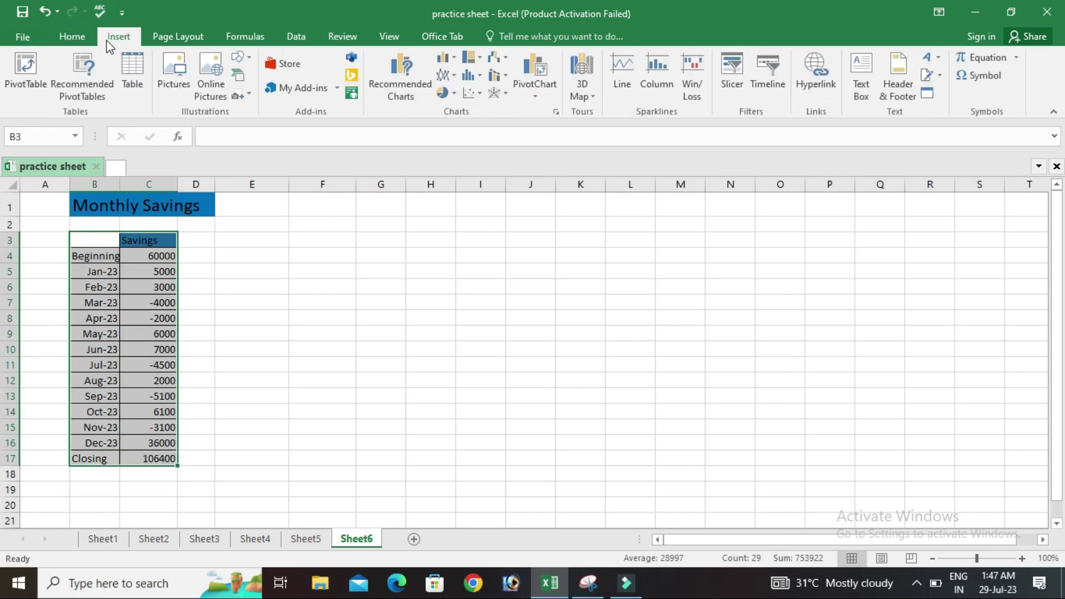
left_click(498, 60)
left_click(509, 100)
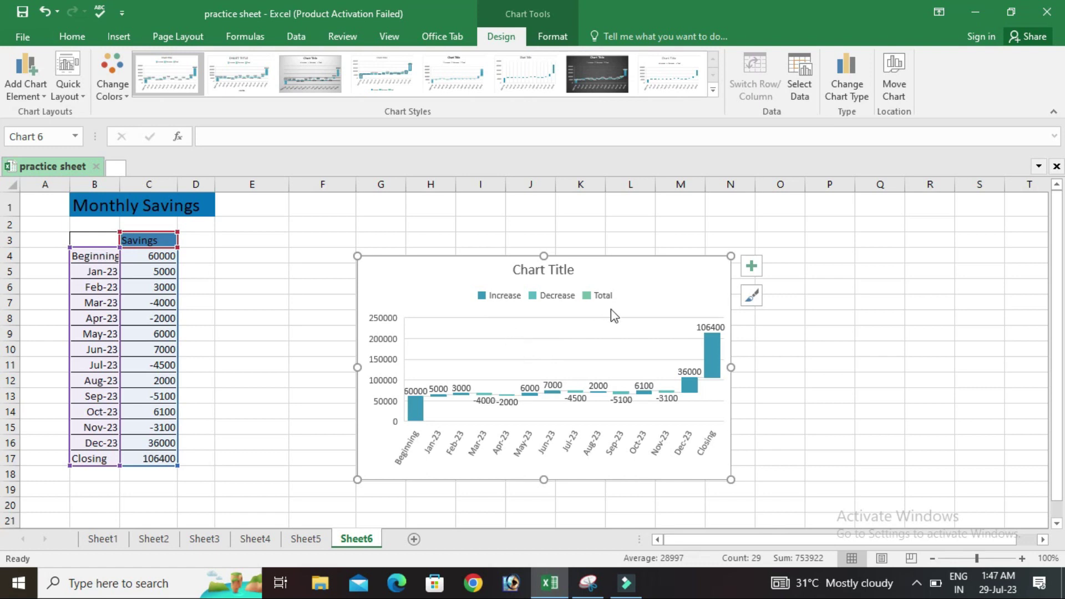
Enlarge the waterfall chart so it spans from column E to column O and from row 1 to row 18.
left_click_drag(730, 368, 793, 382)
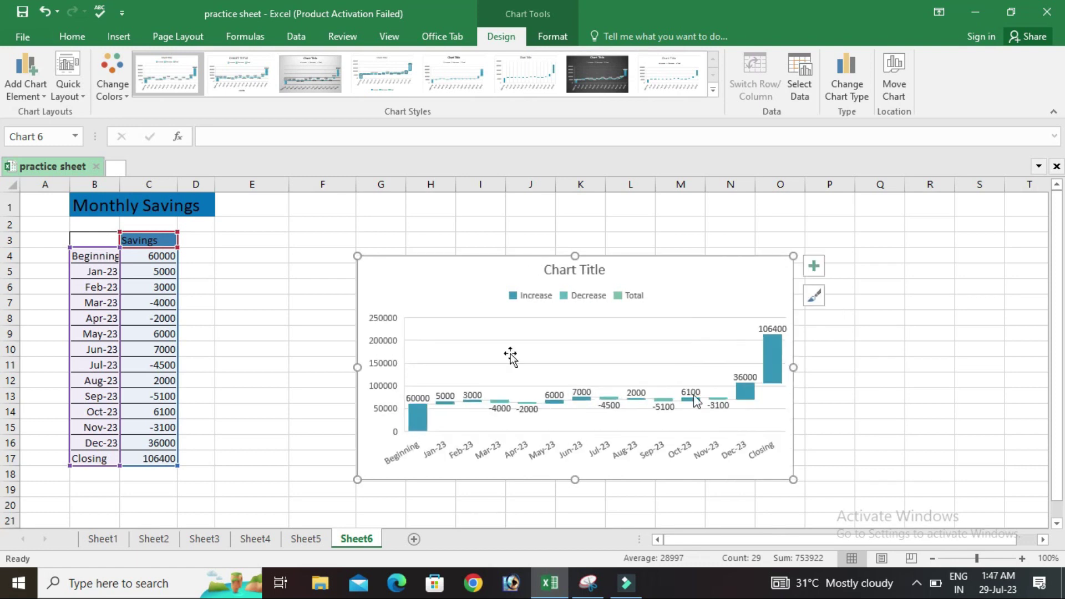
left_click_drag(358, 367, 279, 345)
left_click_drag(538, 256, 556, 209)
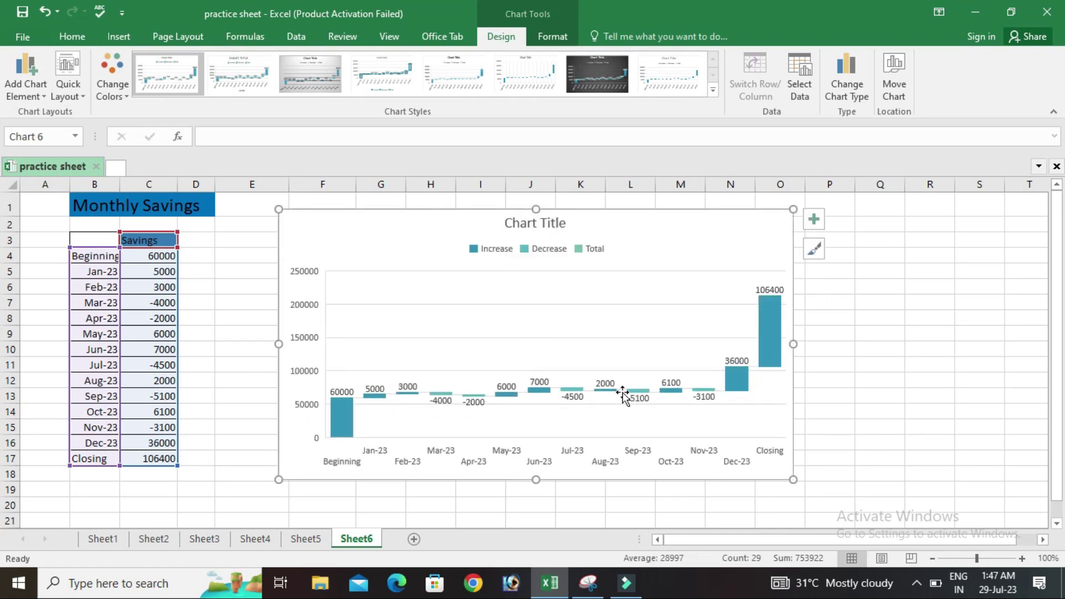
left_click(347, 433)
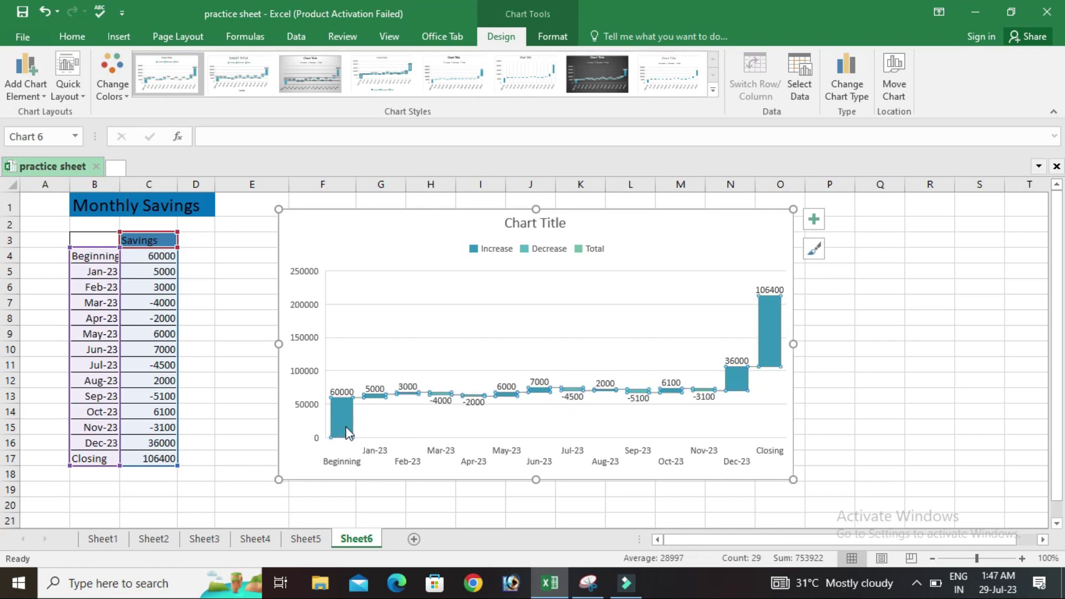
mouse_move(346, 431)
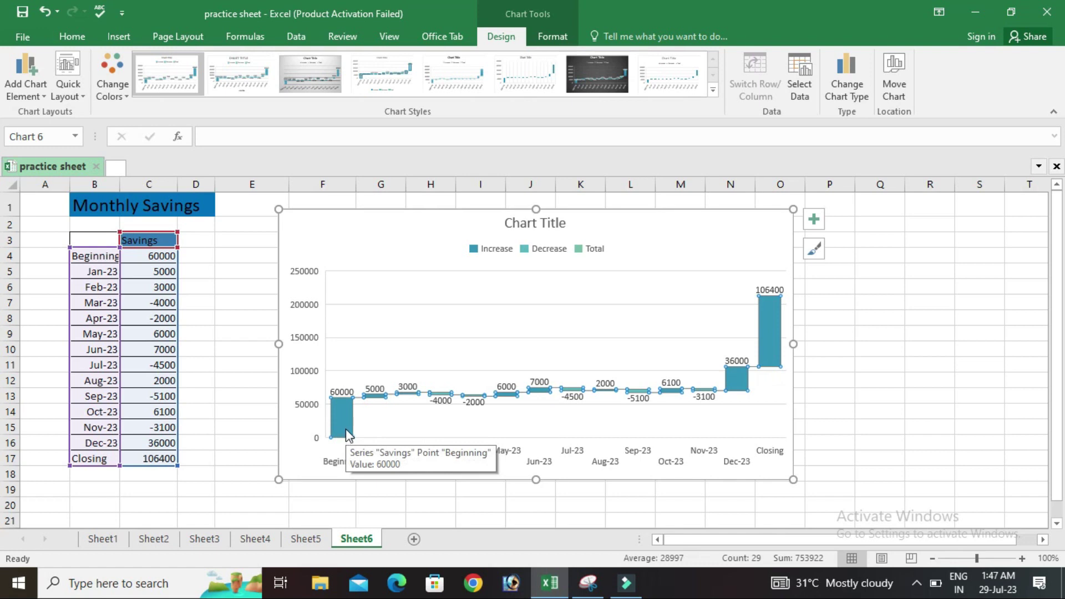
left_click(769, 351)
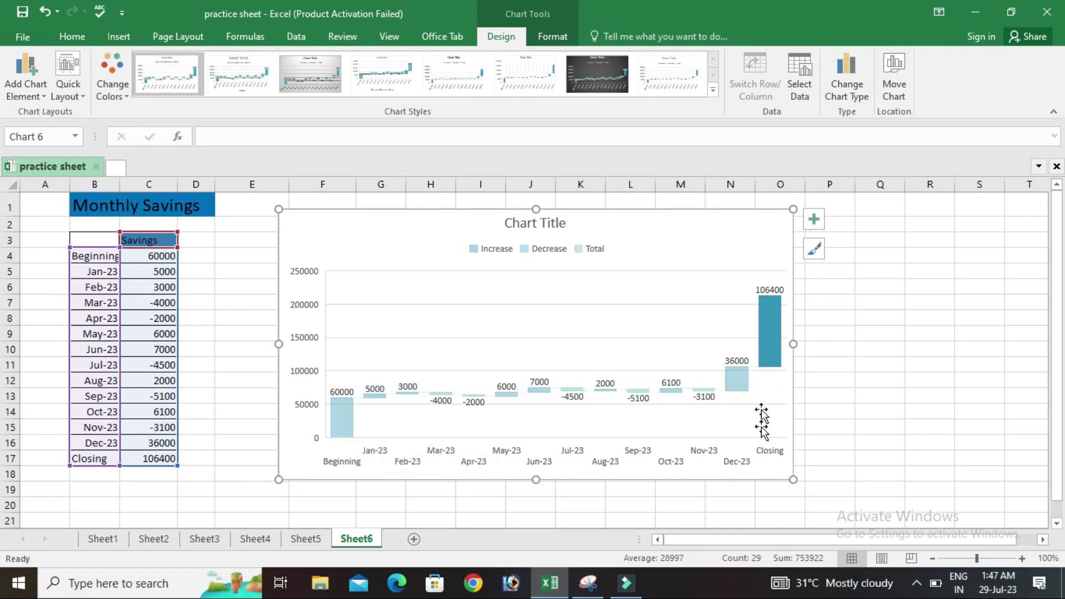
left_click(769, 452)
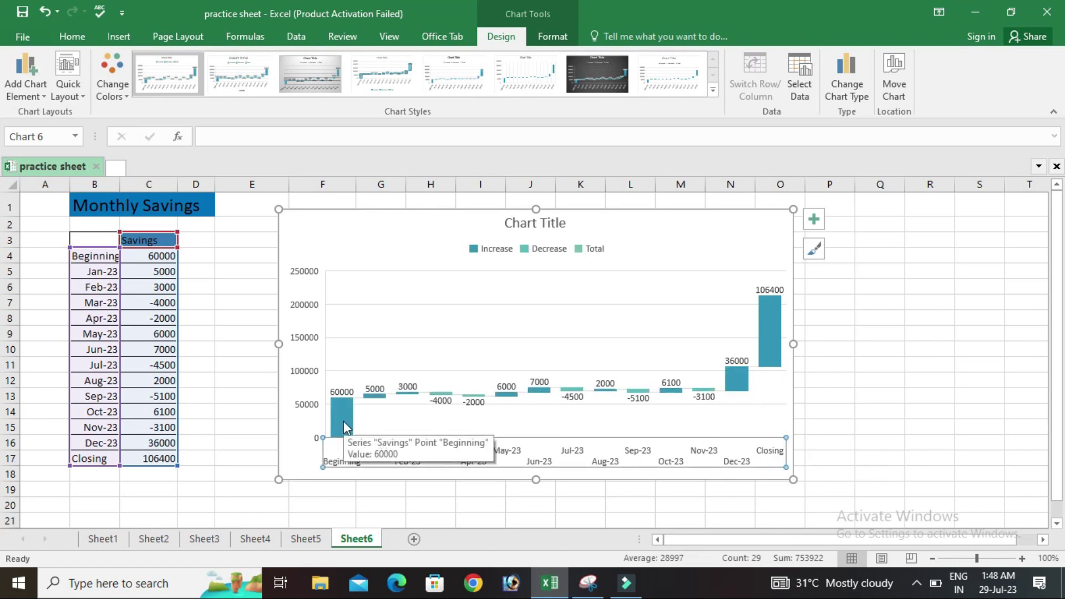
left_click(772, 330)
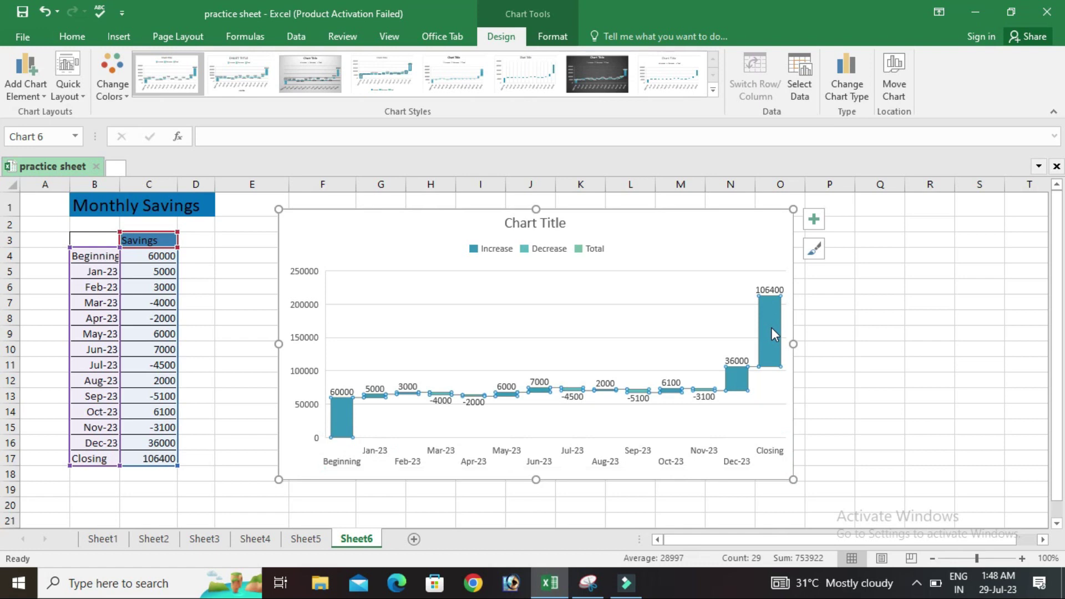
double_click(772, 329)
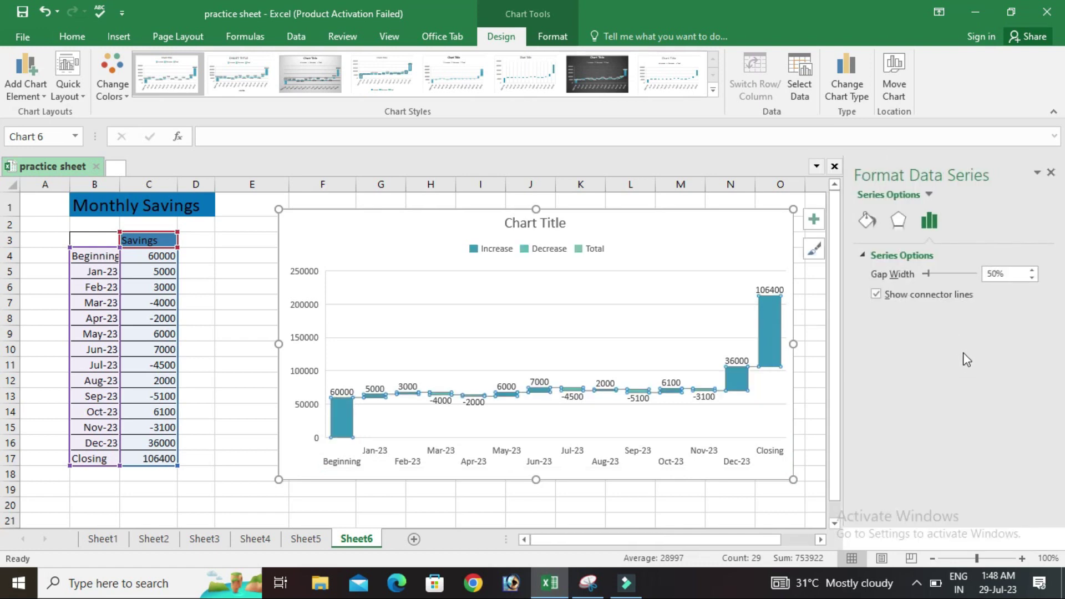
left_click(1050, 173)
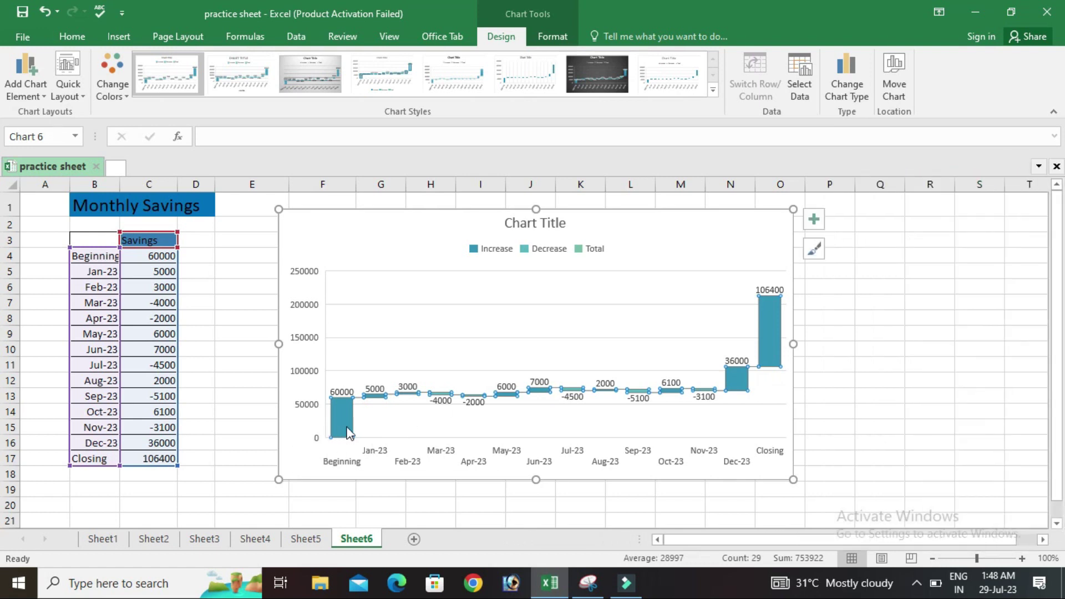
Set the Beginning data point of the waterfall chart as a total.
left_click(347, 432)
double_click(348, 431)
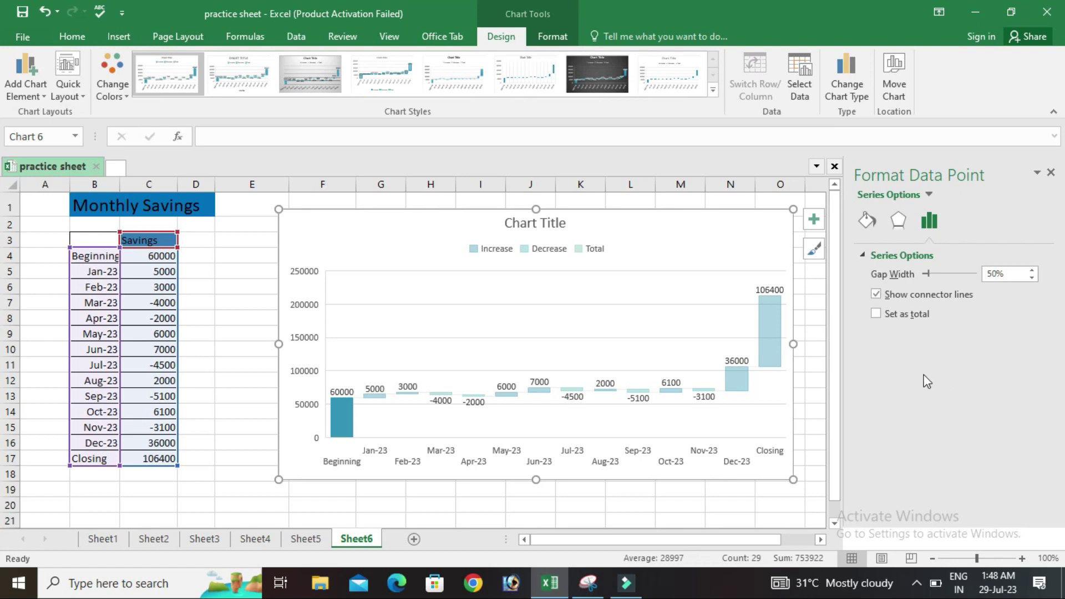
left_click(876, 314)
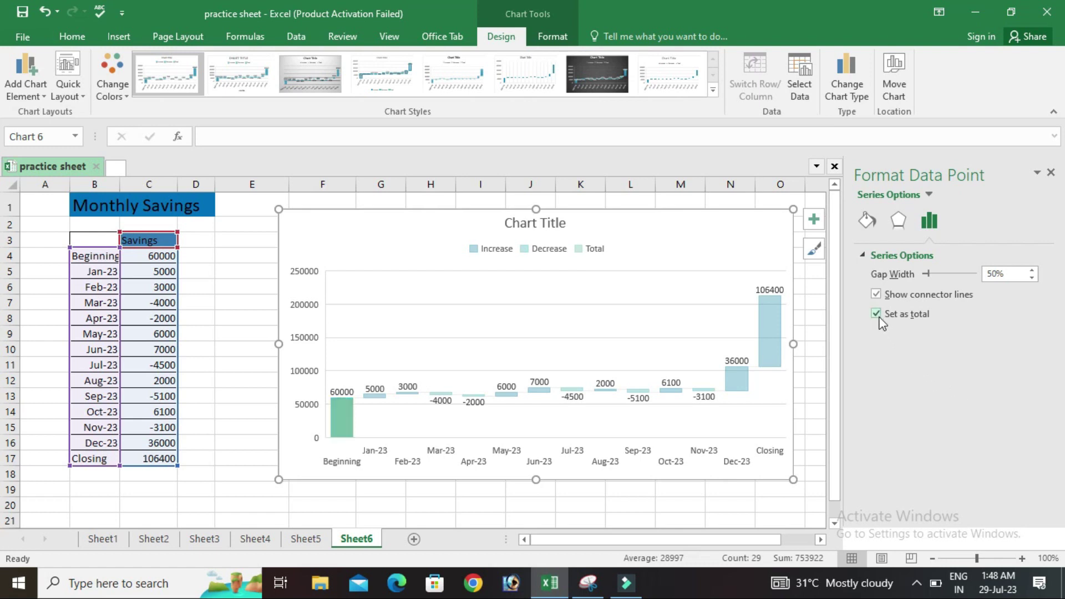
Set the Closing data point as a total and close the formatting options.
left_click(767, 329)
left_click(768, 329)
left_click(768, 328)
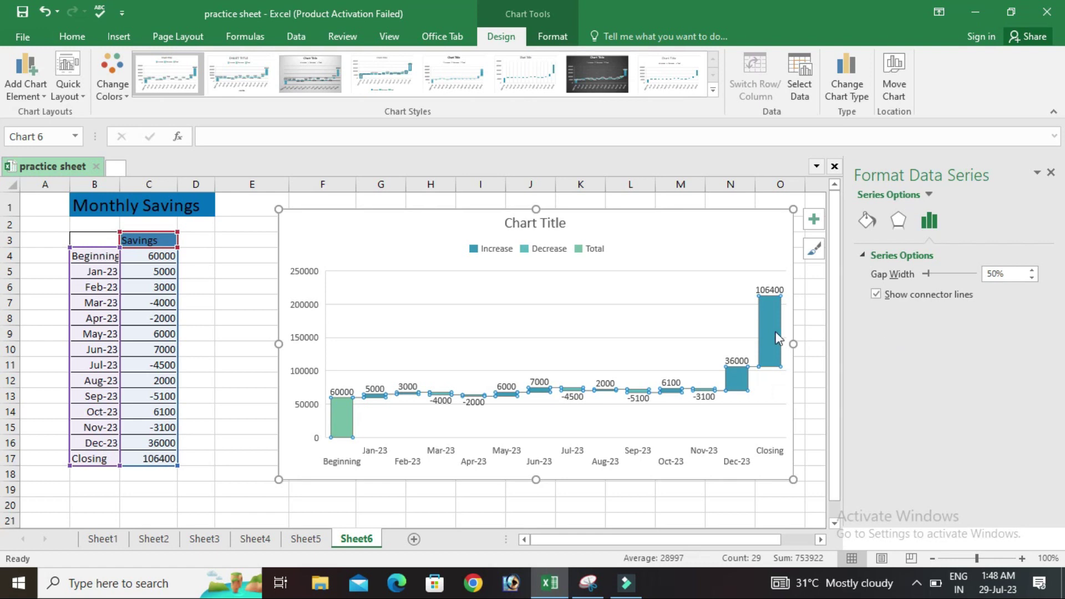
left_click(772, 331)
left_click(876, 314)
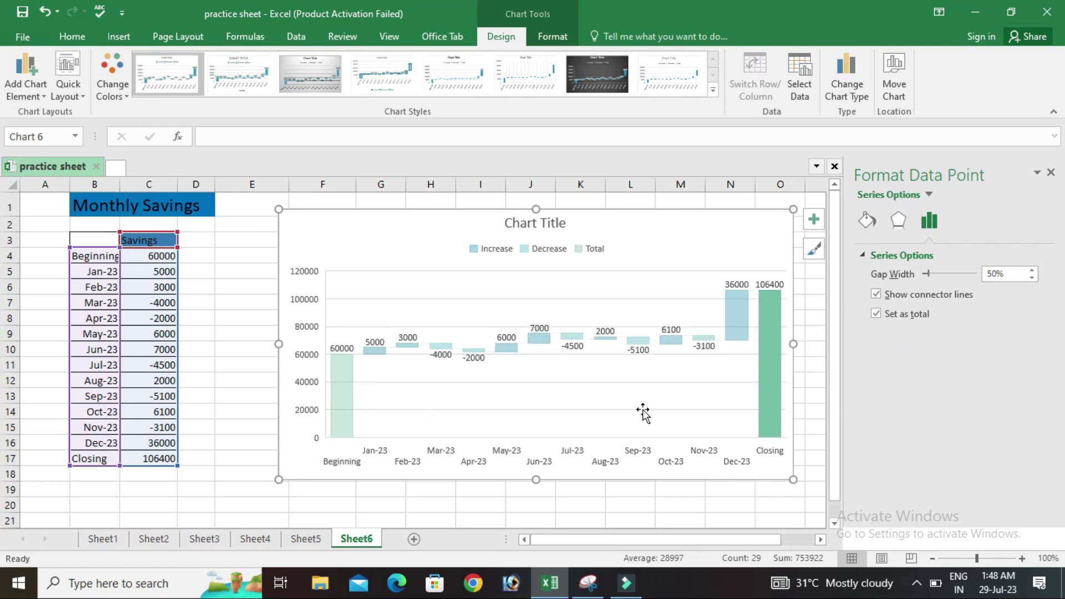
left_click(636, 406)
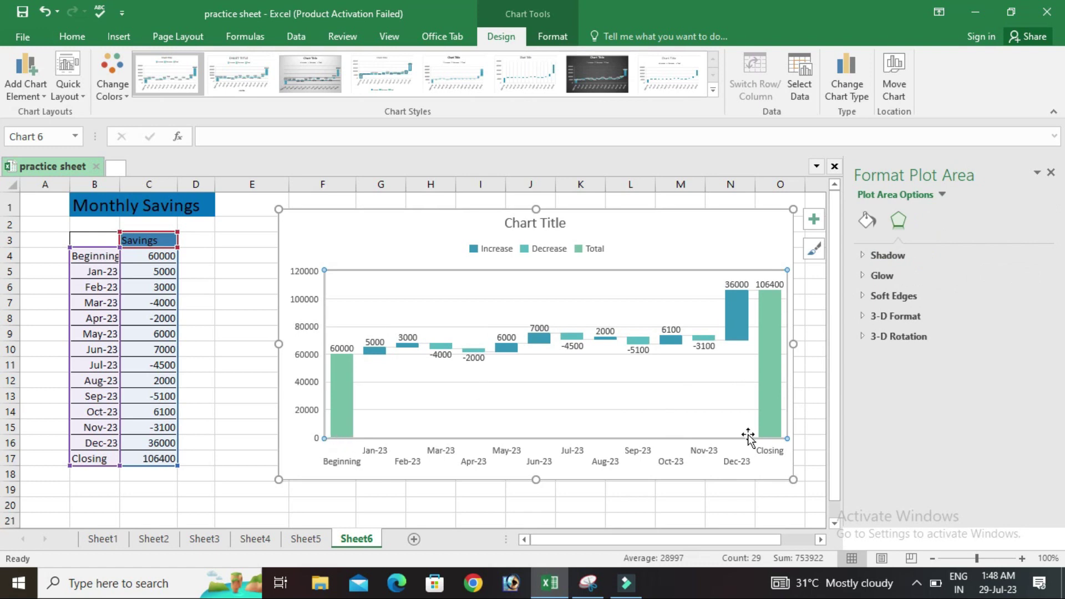
mouse_move(765, 419)
left_click(1051, 172)
Set the gap width of the waterfall columns to 80% and close the formatting options.
double_click(341, 394)
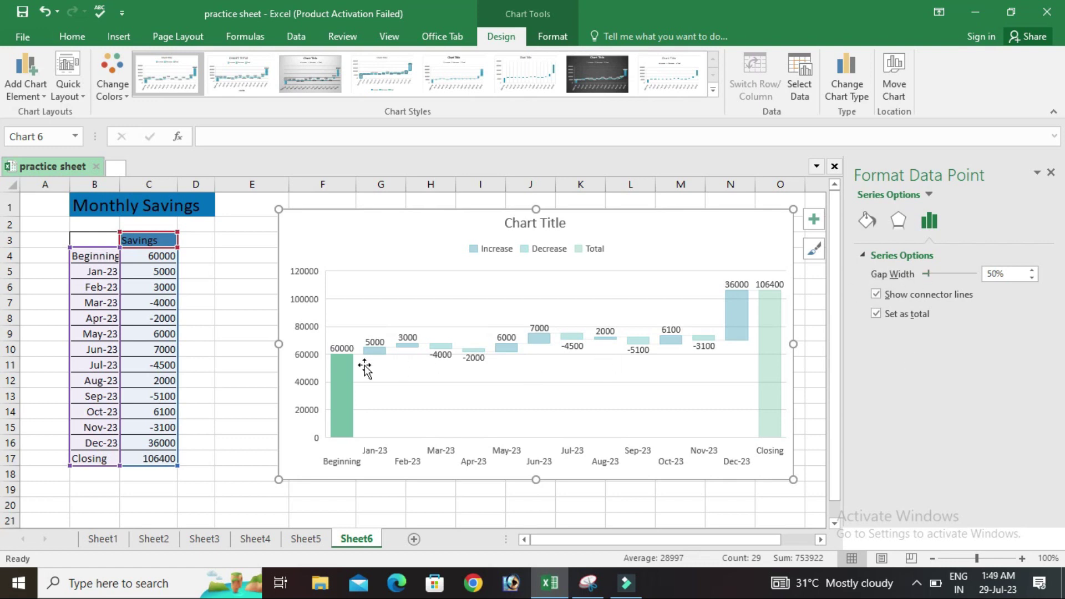
mouse_move(346, 382)
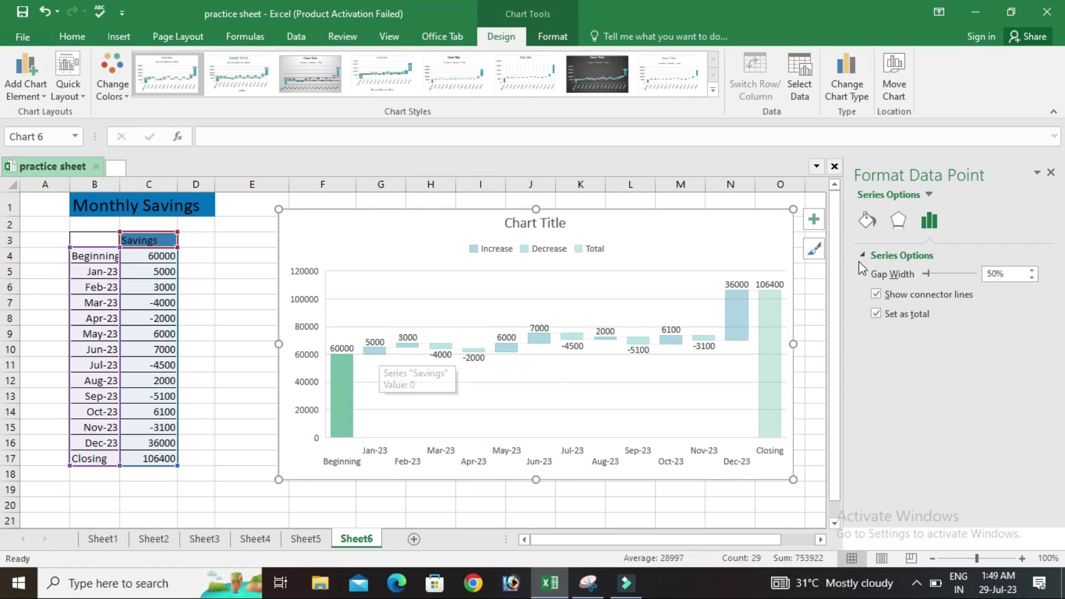
left_click(937, 272)
left_click(938, 273)
left_click(938, 273)
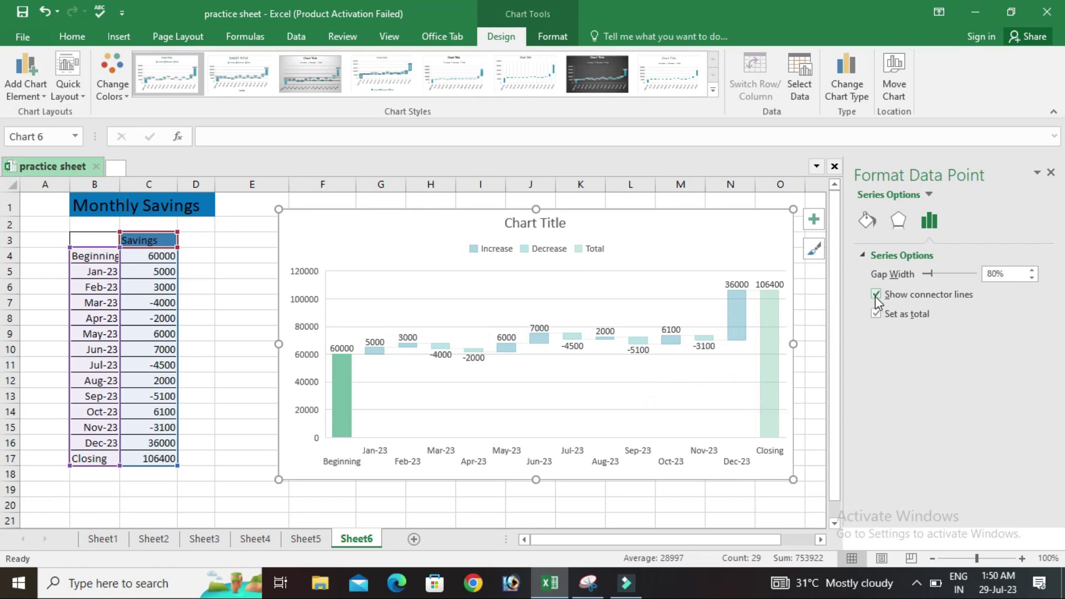
left_click(1052, 172)
Start a new custom theme color set and change Accent 1 to a dark green.
left_click(636, 394)
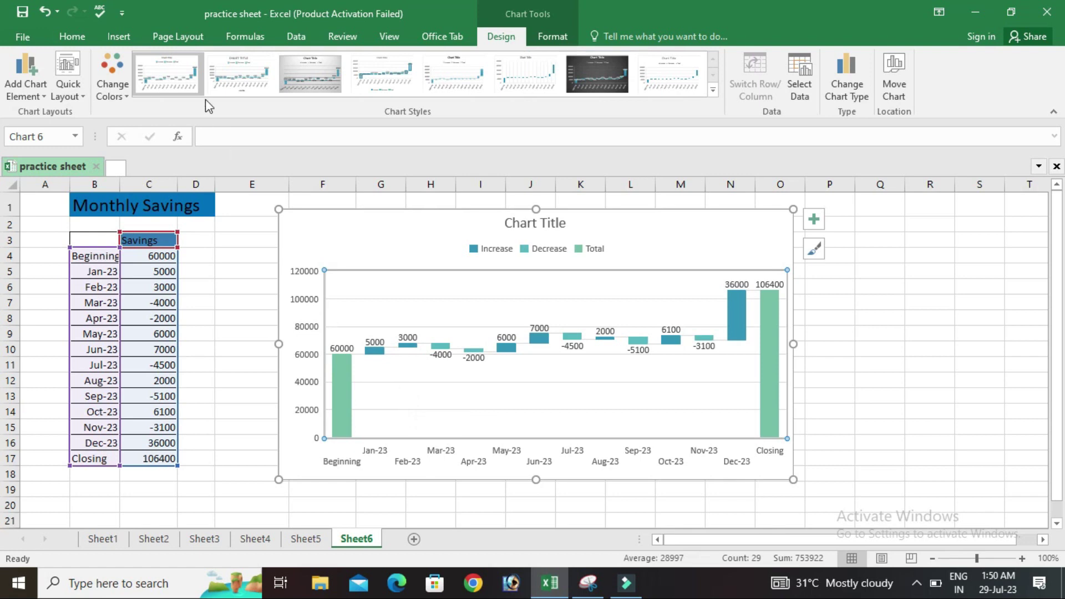
left_click(183, 36)
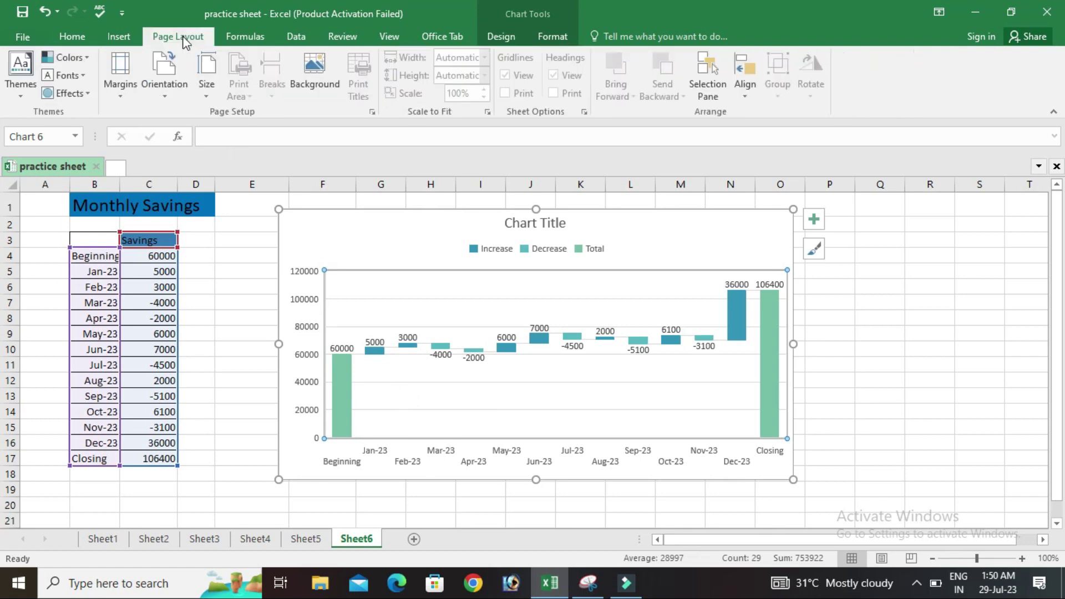
left_click(85, 59)
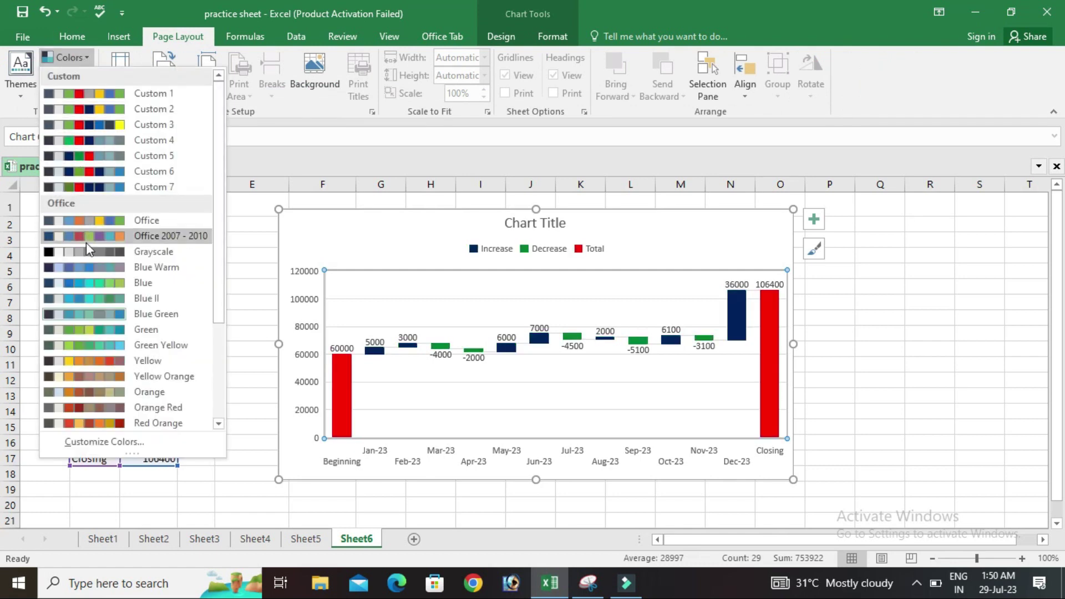
left_click(111, 442)
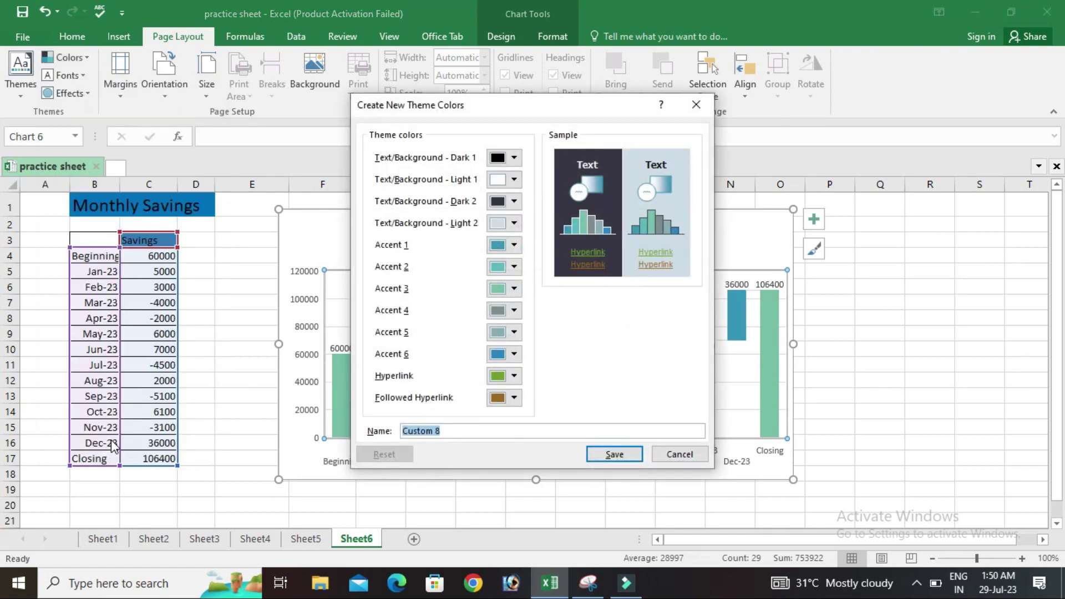
left_click_drag(478, 108, 832, 133)
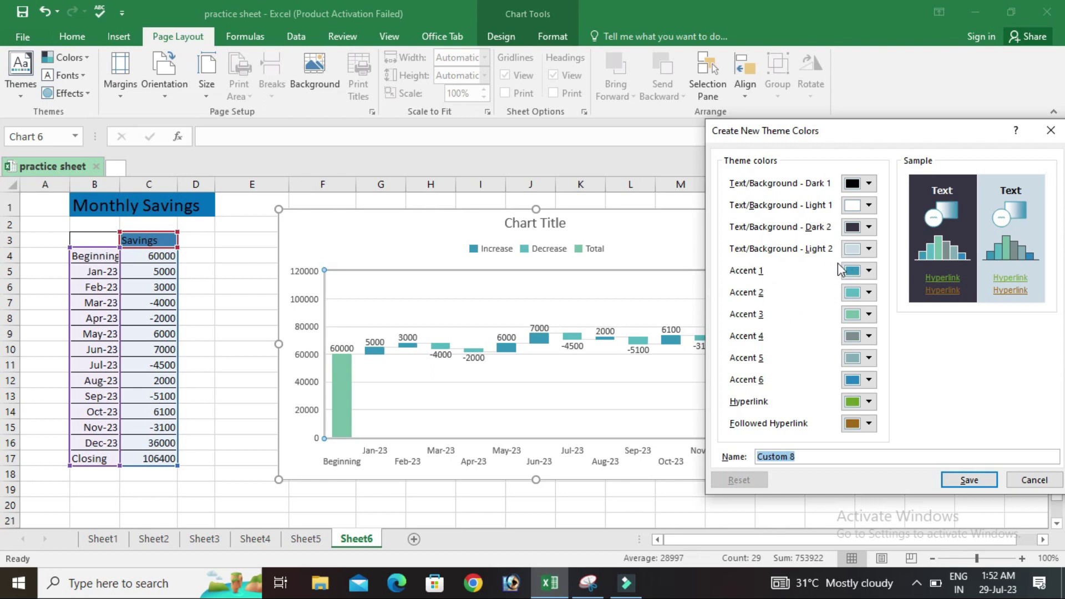
left_click(866, 272)
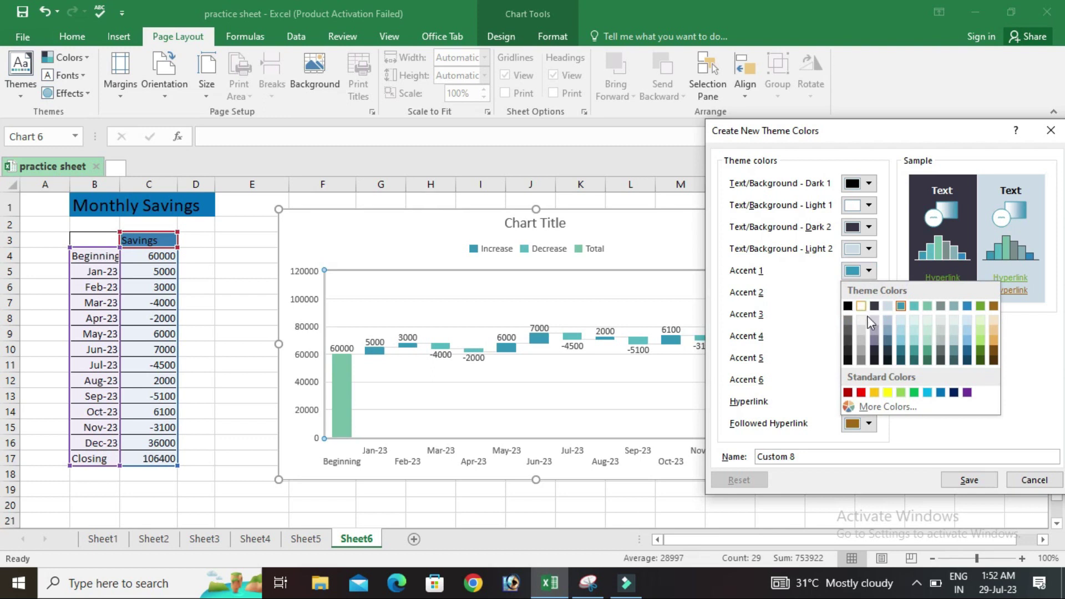
left_click(980, 353)
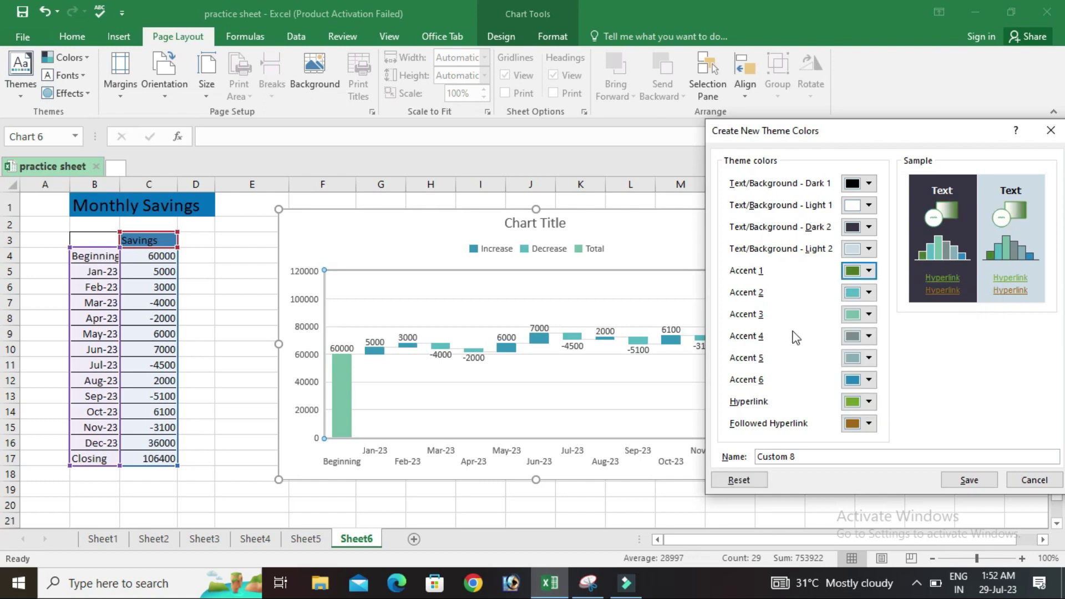
Set Accent 2 to red and Accent 3 to dark blue, and save the color set as Custom 8.
left_click(872, 294)
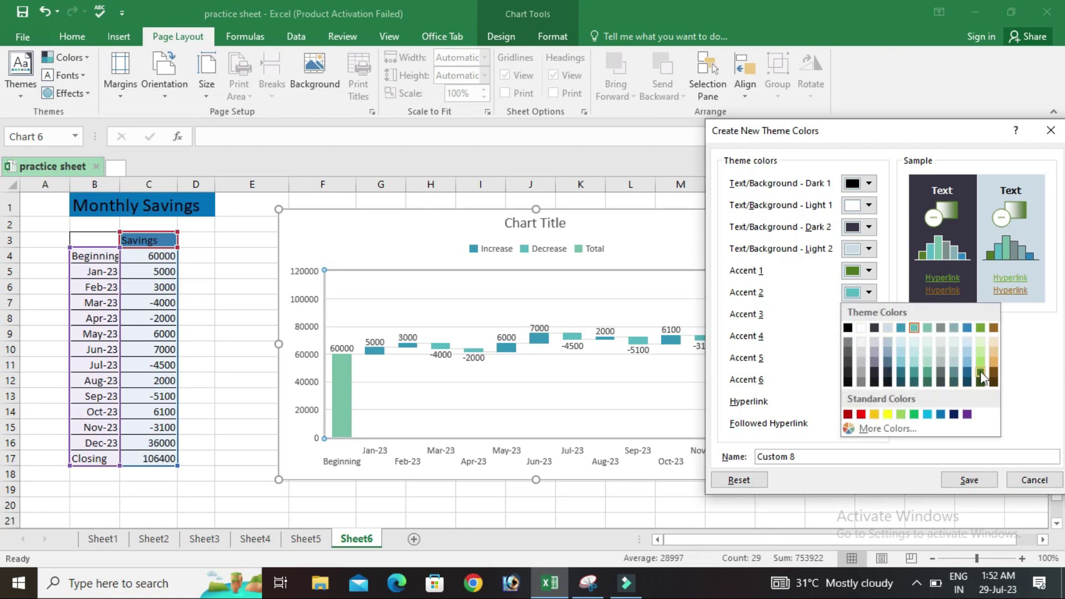
left_click(861, 414)
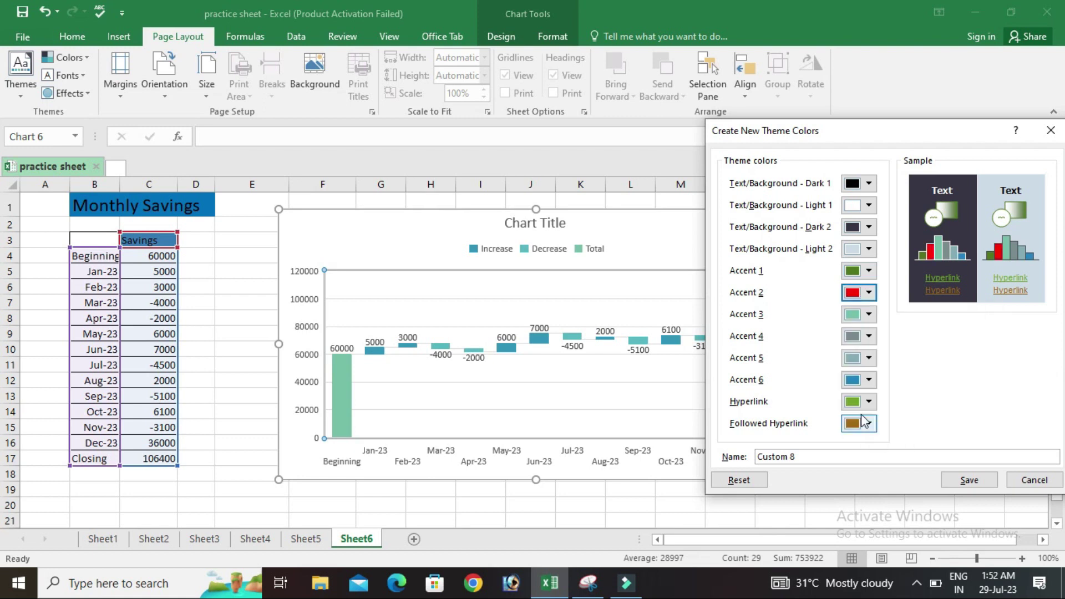
left_click(869, 317)
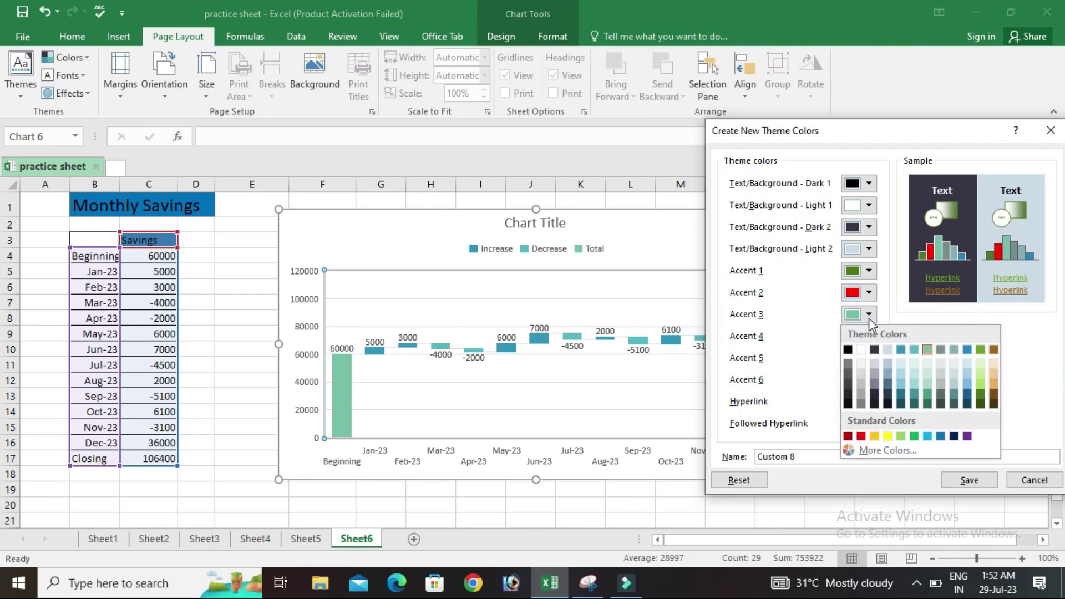
left_click(954, 436)
left_click(968, 481)
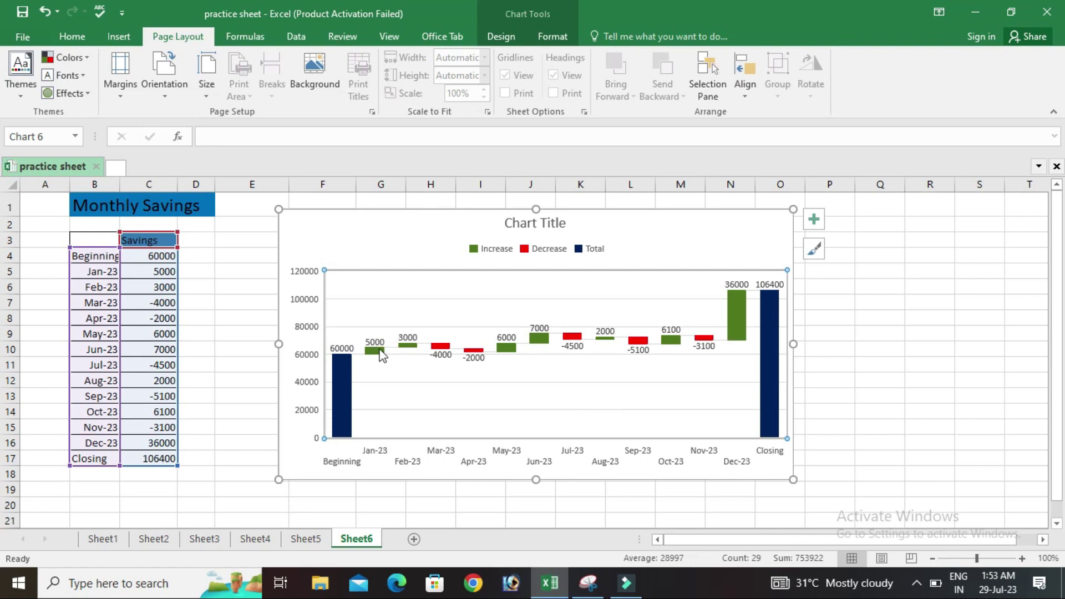
Delete the horizontal gridlines and the legend from the waterfall chart.
mouse_move(381, 354)
mouse_move(471, 355)
mouse_move(771, 325)
left_click(327, 276)
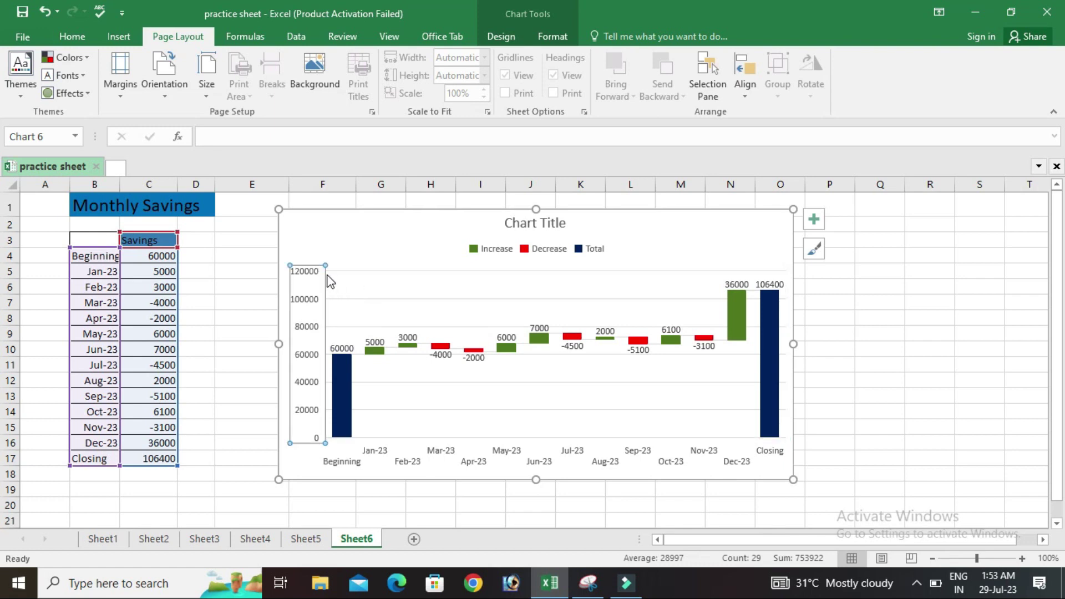
left_click(336, 277)
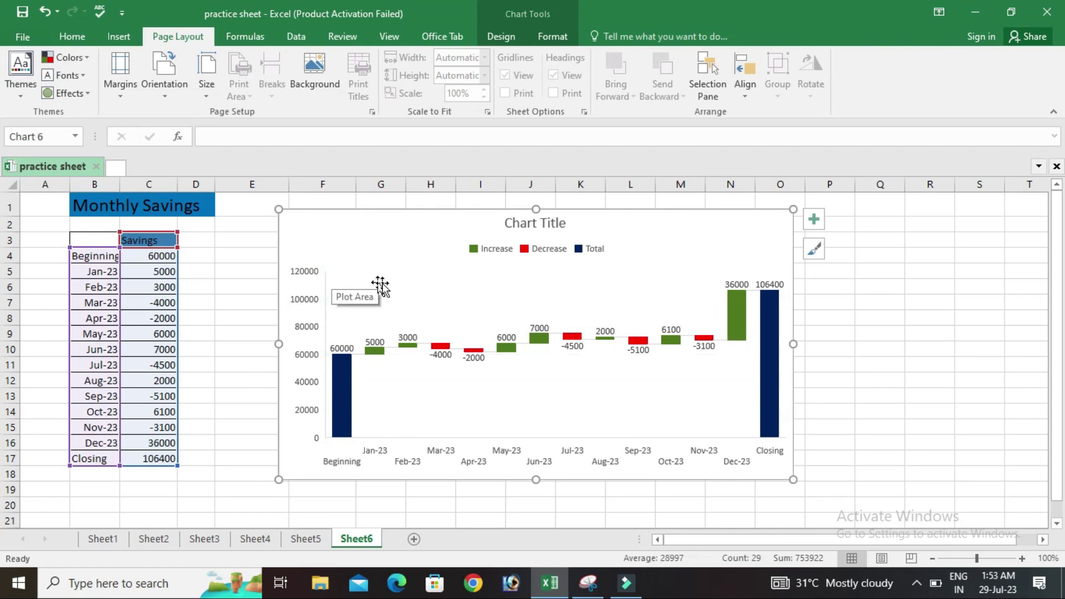
key("Delete")
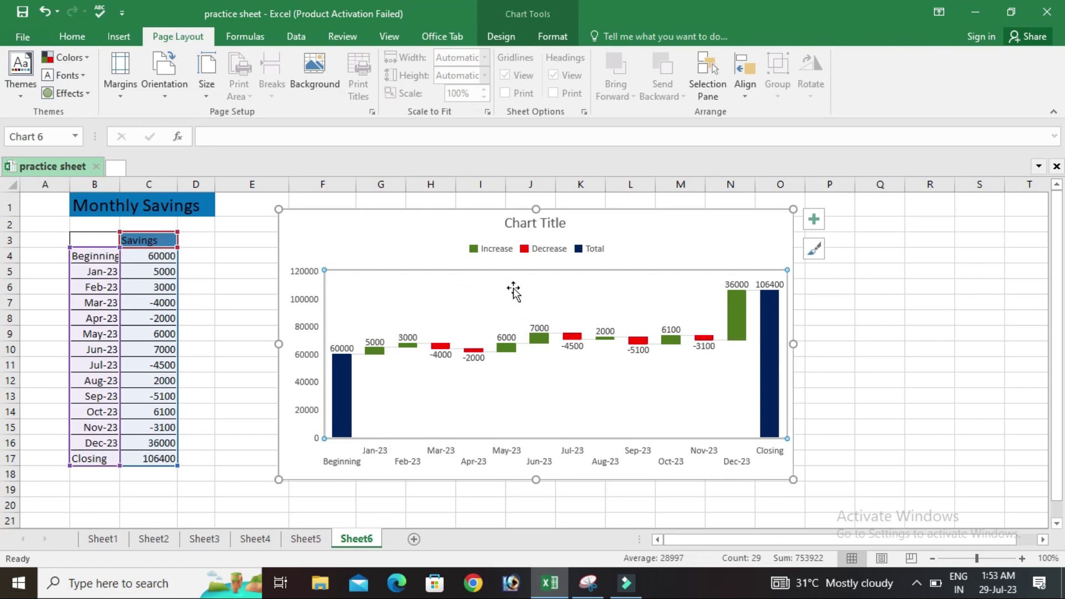
left_click(491, 249)
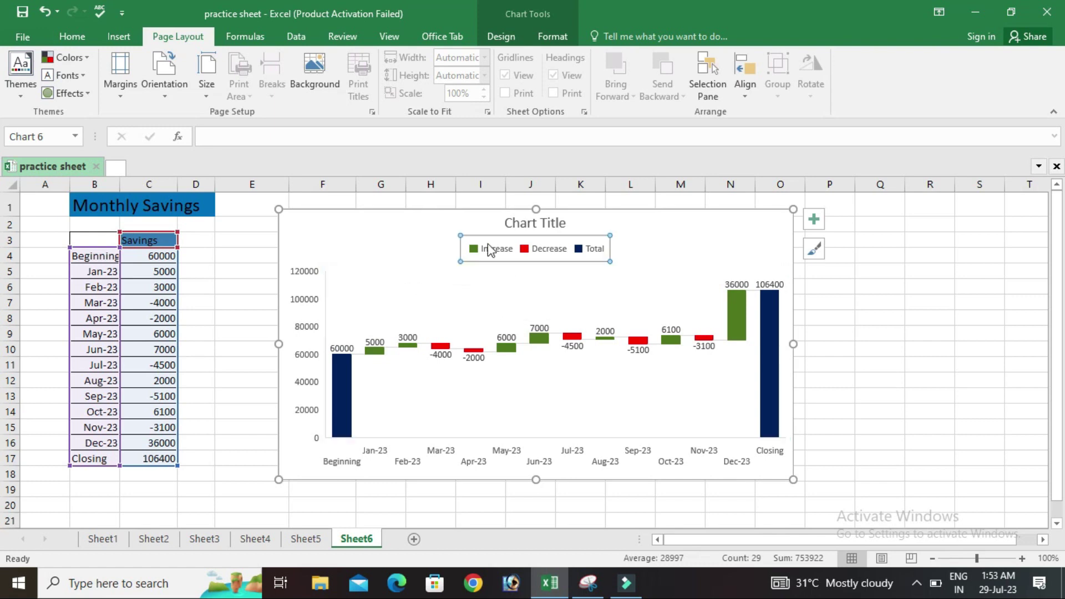
key("Delete")
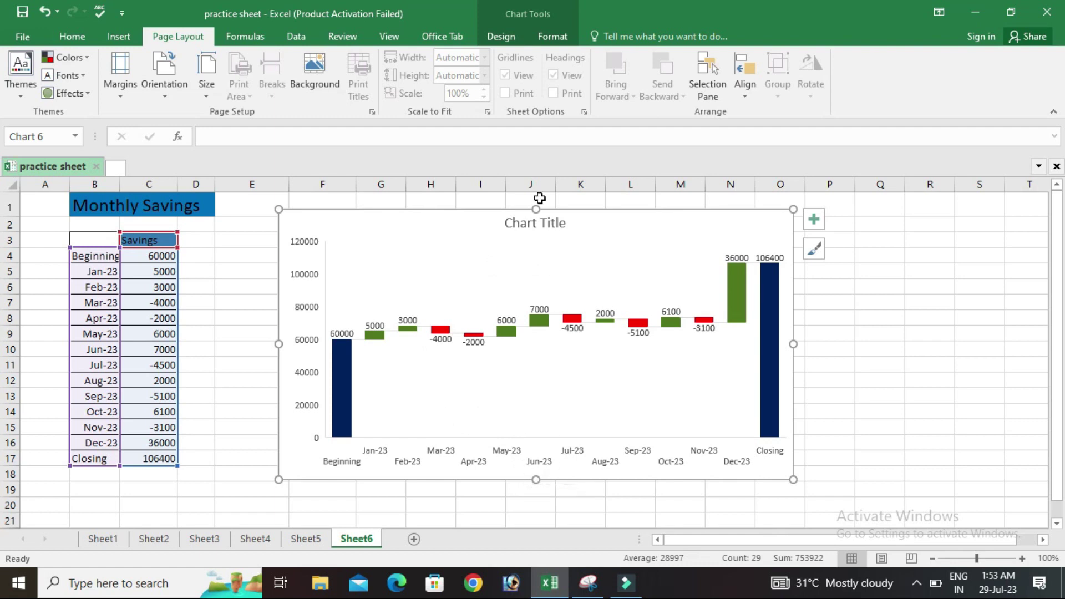
Replace the placeholder chart title with "Waterfal charts for saving".
double_click(539, 224)
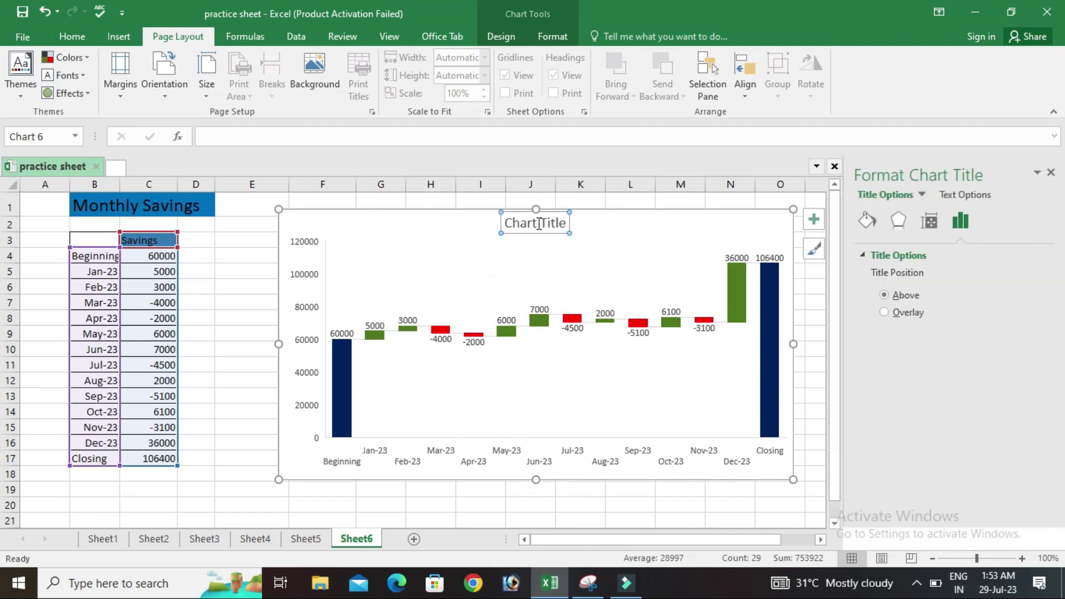
triple_click(539, 224)
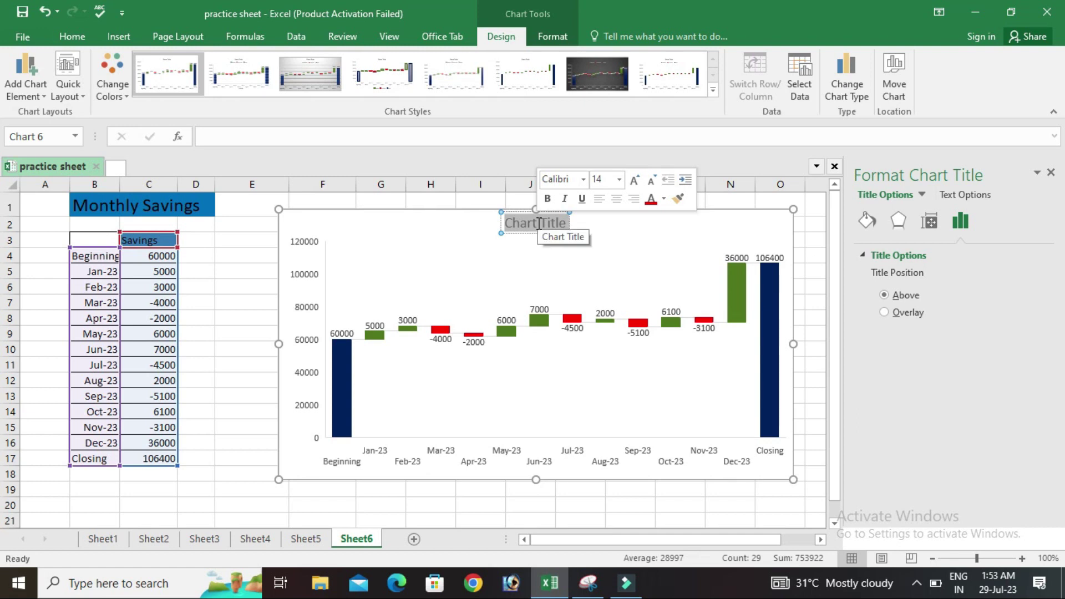
type("W")
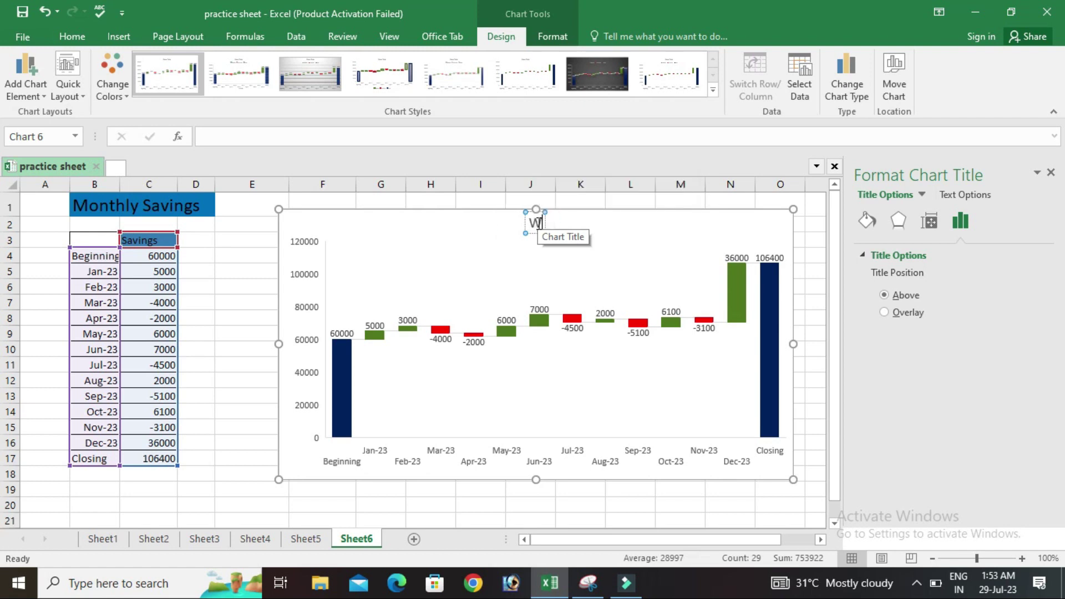
type("iterfa")
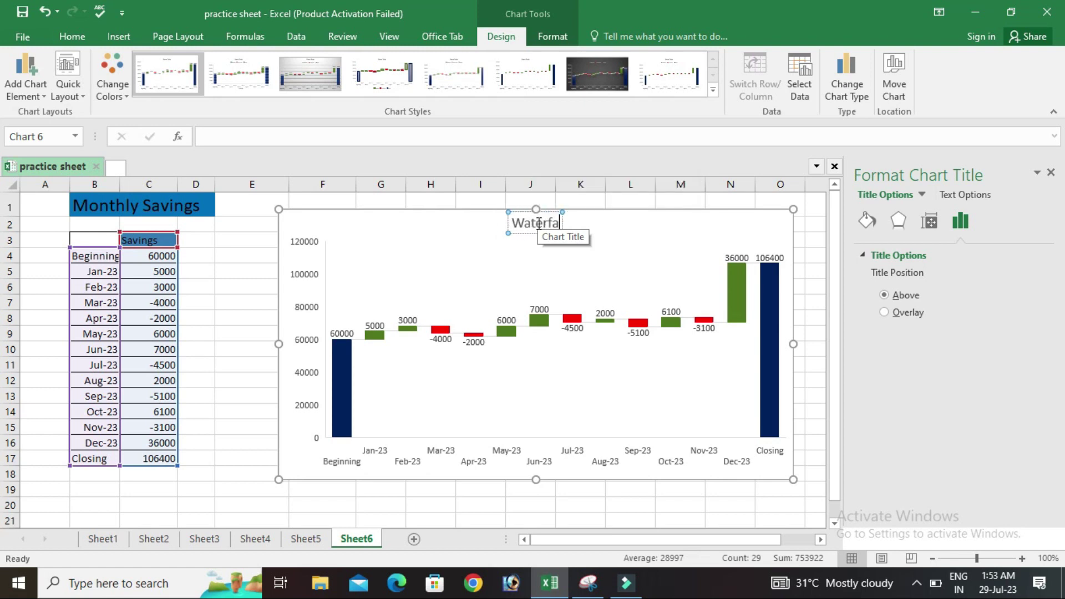
type("l charts for sab")
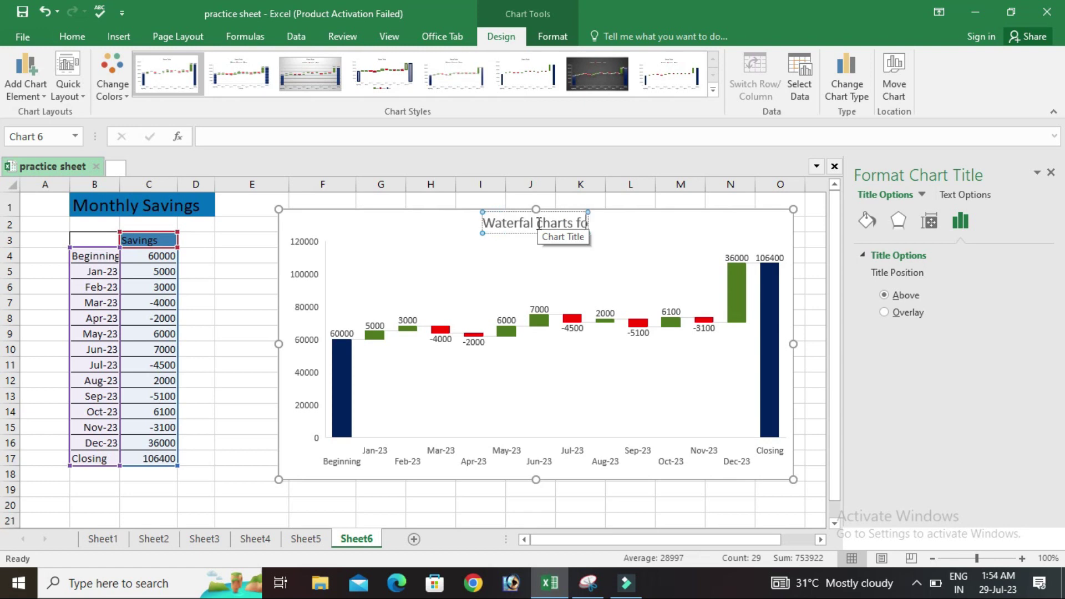
type("ing")
key("BackSpace")
key("BackSpace")
key("BackSpace")
key("BackSpace")
type("ving")
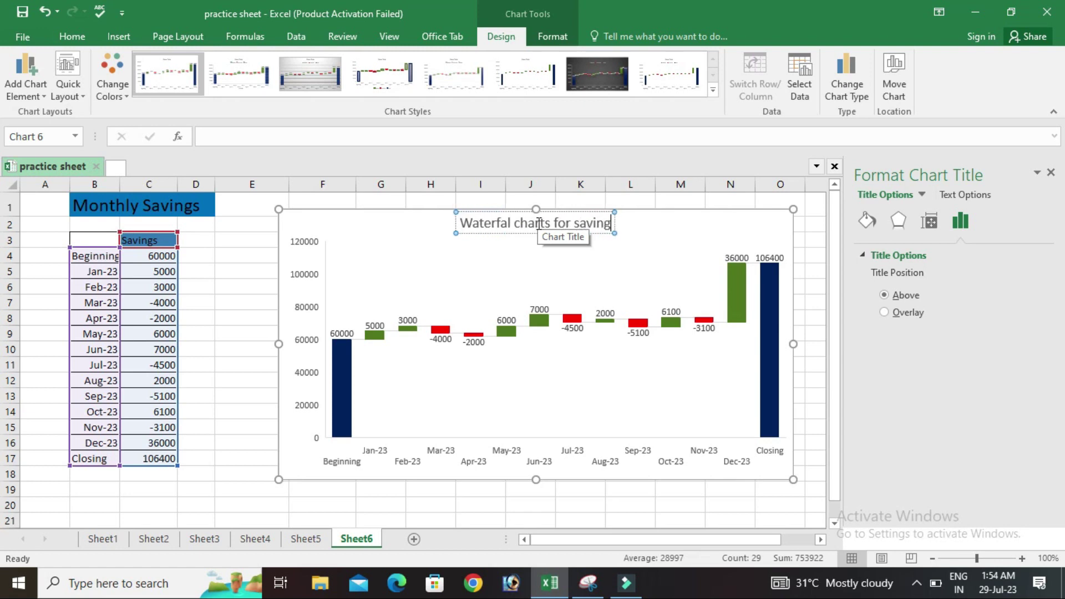
left_click(571, 285)
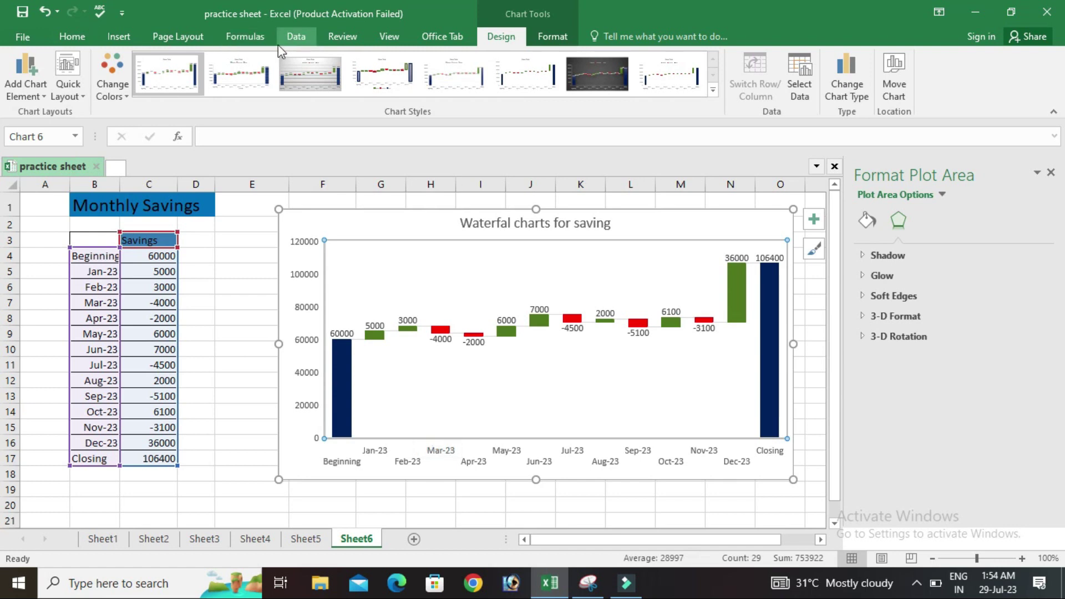
Add a primary horizontal axis title to the chart and change its text to "Months".
left_click(35, 98)
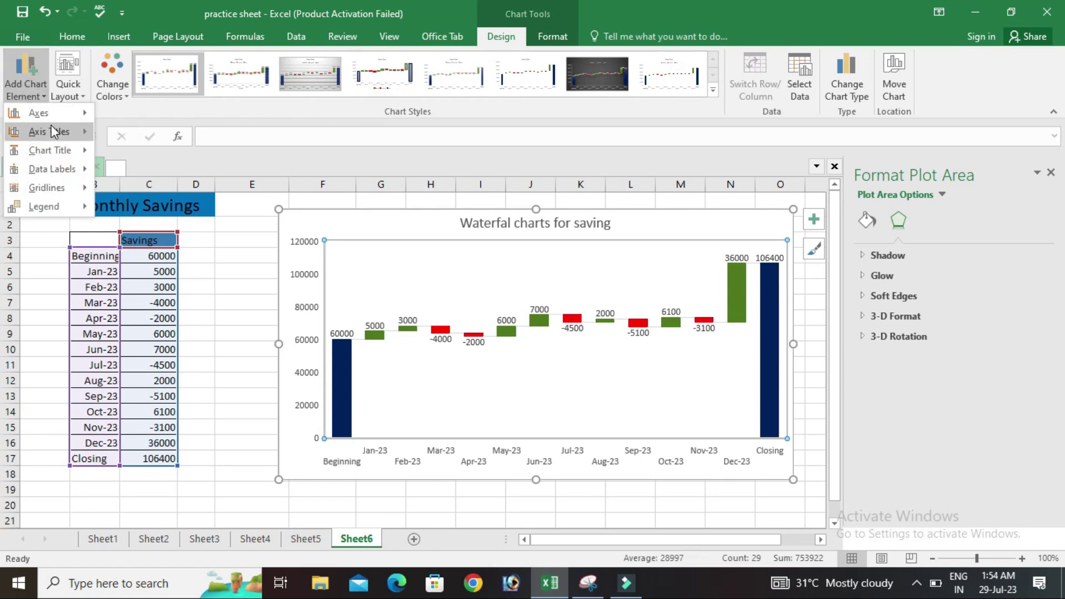
mouse_move(54, 134)
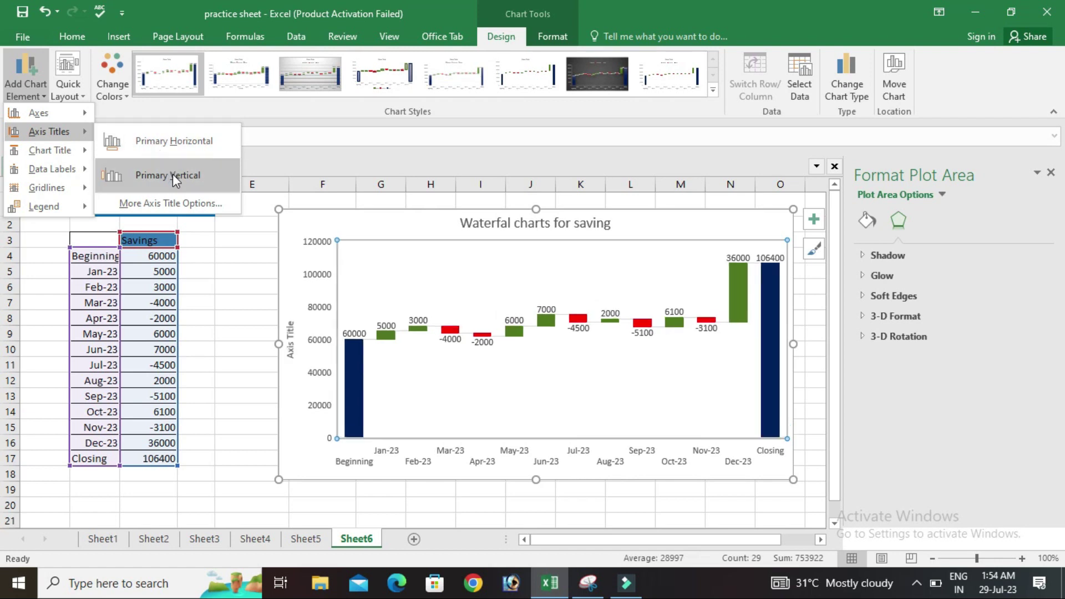
left_click(195, 146)
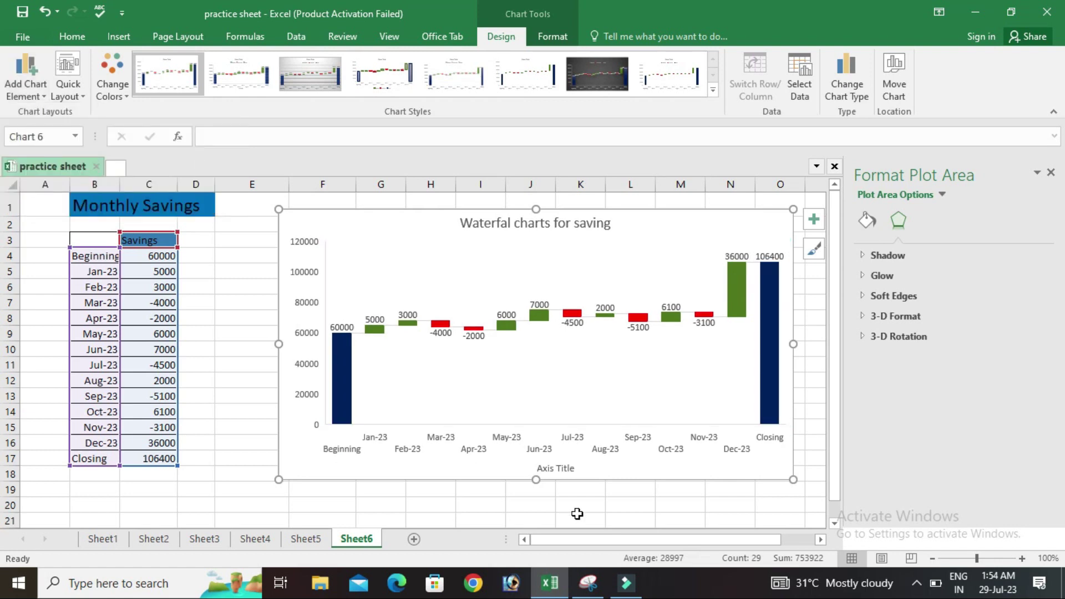
left_click(561, 470)
triple_click(562, 469)
left_click(562, 470)
triple_click(562, 469)
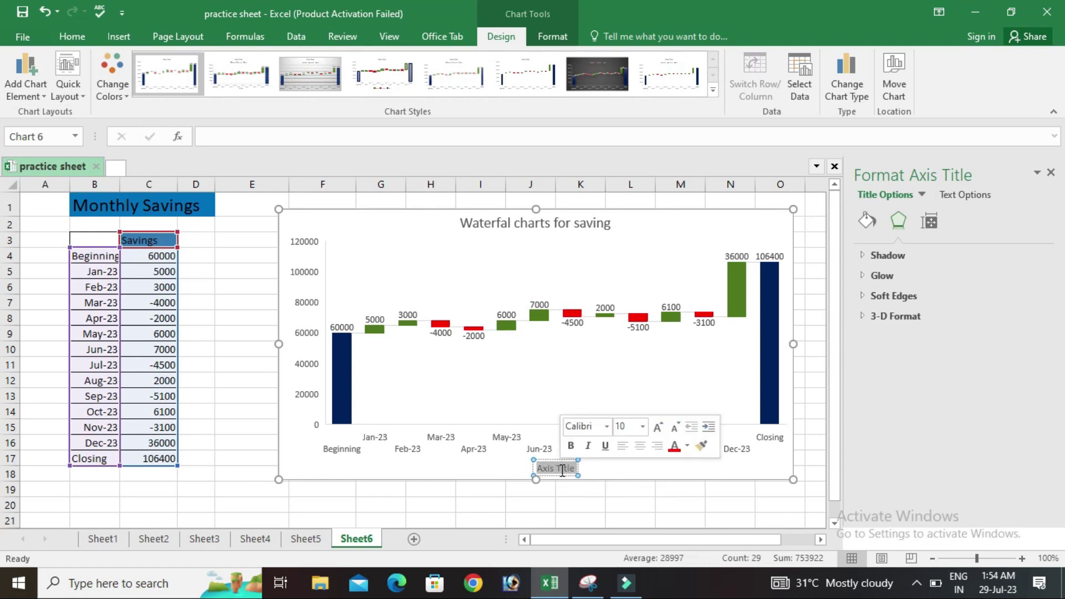
type("Months")
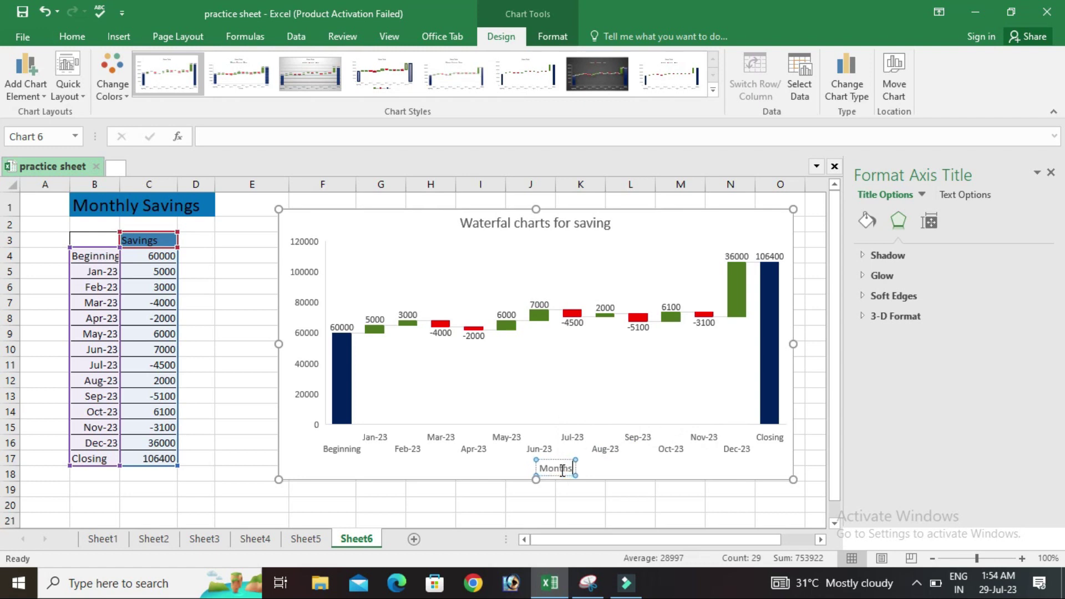
left_click(470, 476)
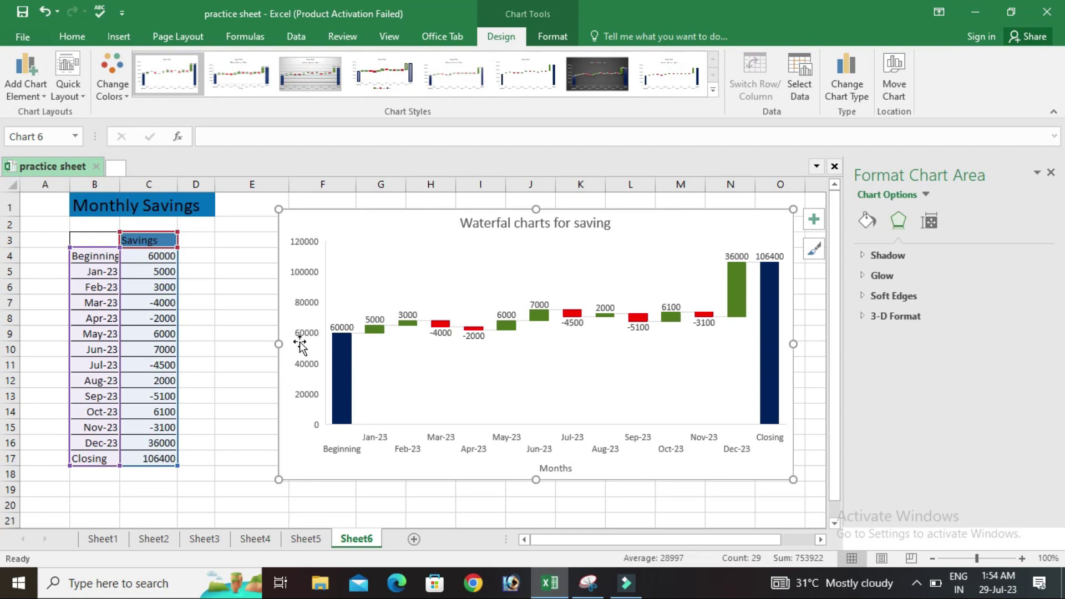
Add a primary vertical axis title to the chart and change its text to "Savings".
left_click(35, 98)
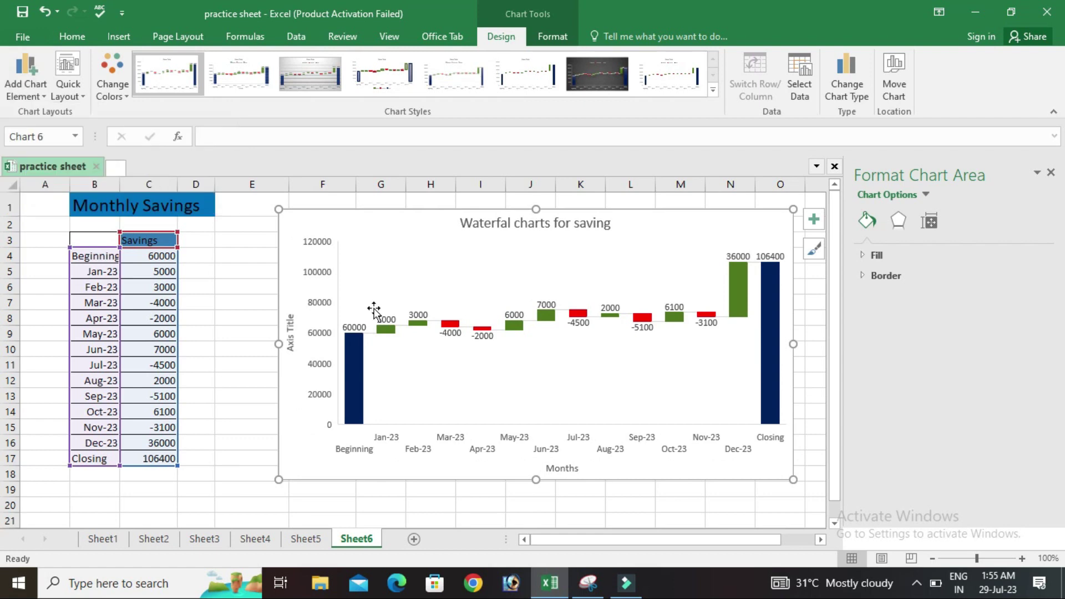
left_click(292, 327)
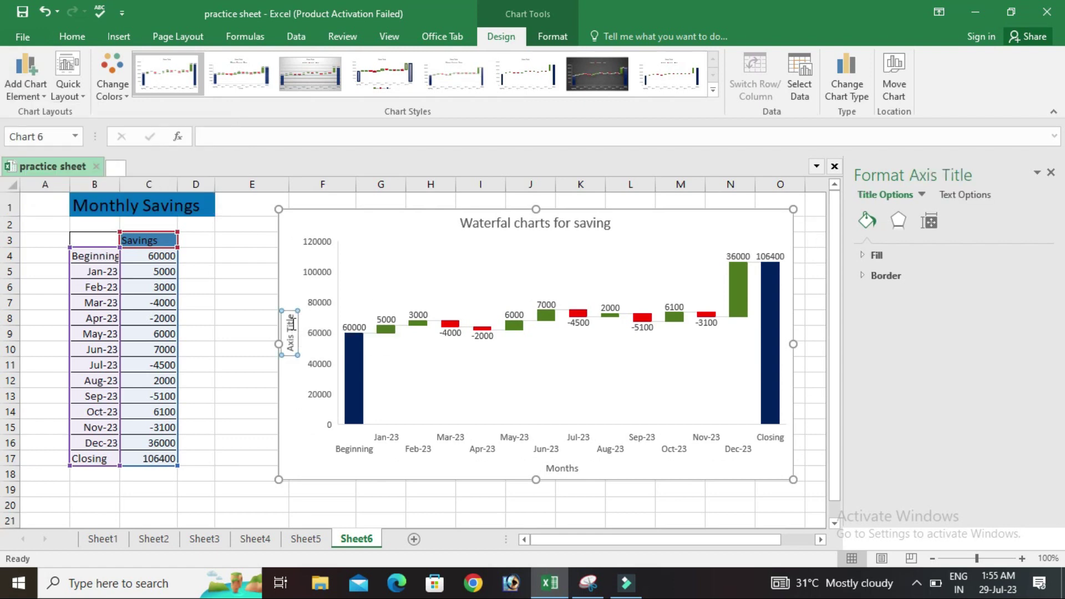
double_click(292, 324)
key("BackSpace")
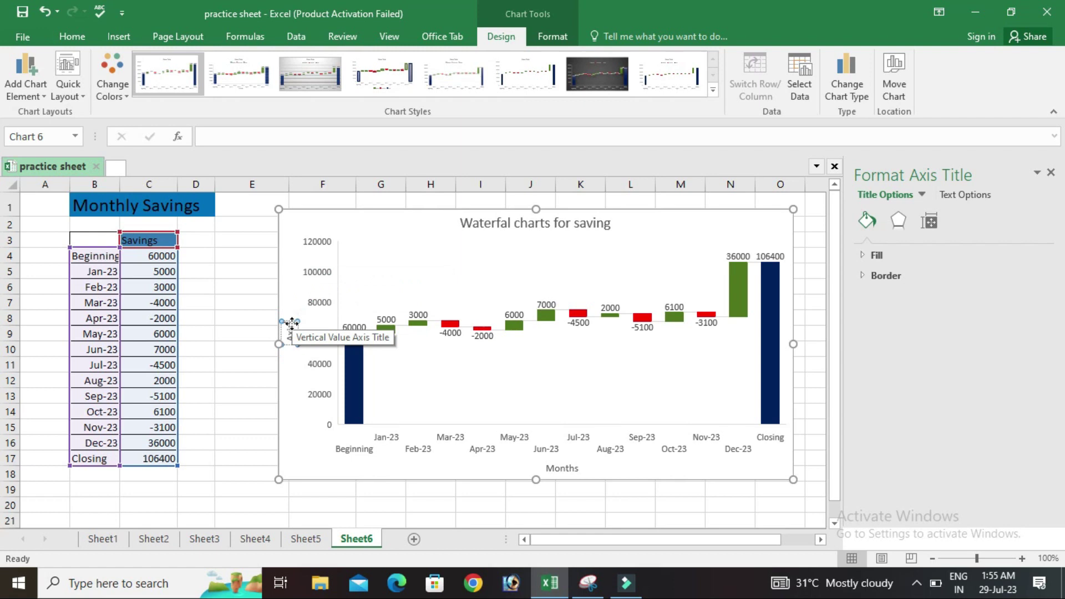
double_click(291, 332)
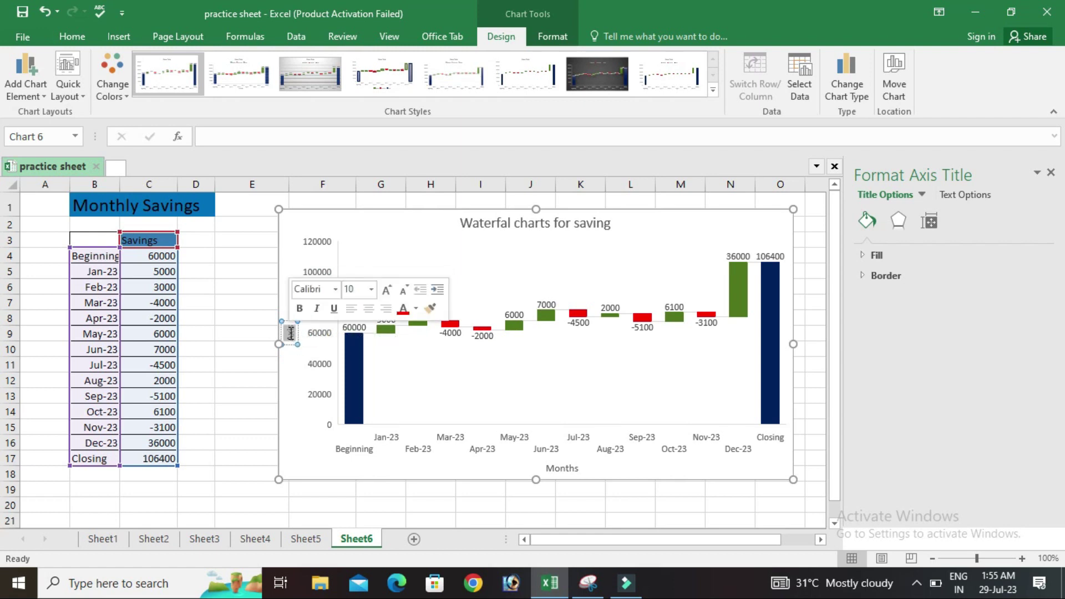
key("BackSpace")
type("Savings")
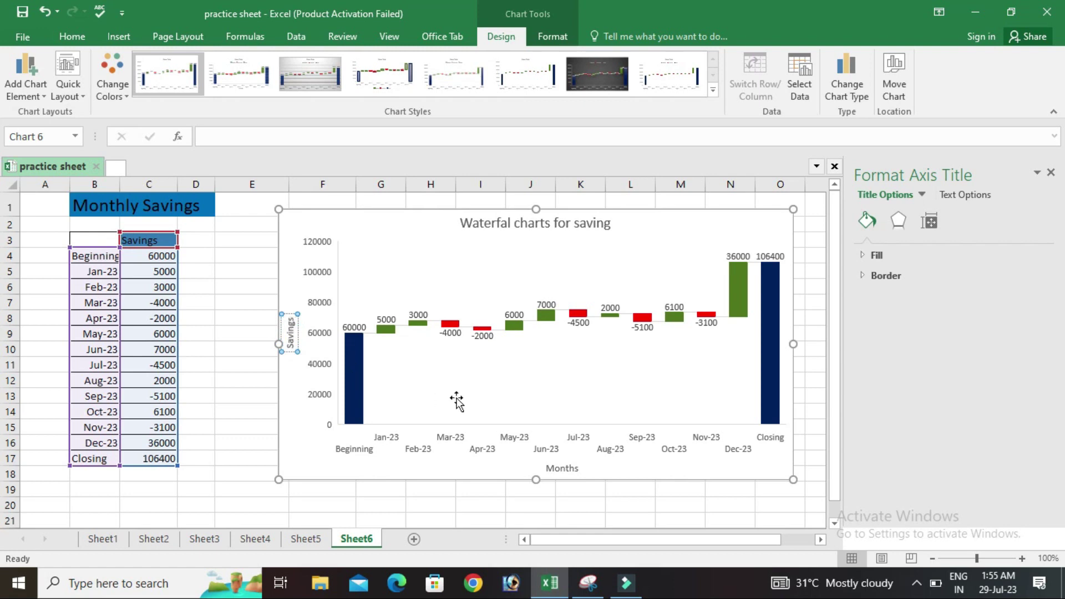
Format the horizontal axis title "Months" as 12-point bold text.
left_click(558, 469)
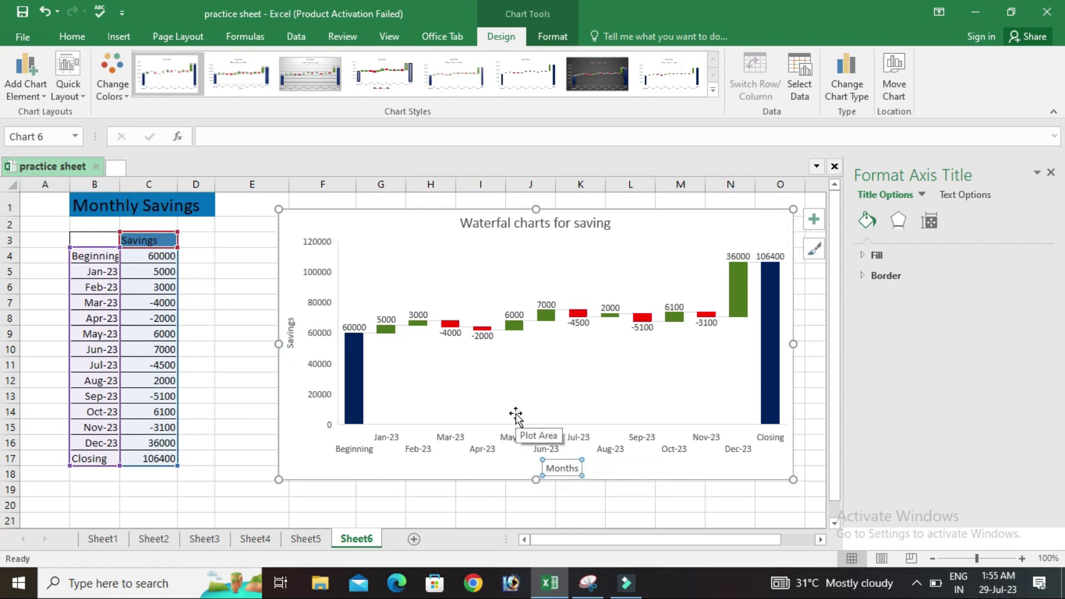
double_click(561, 469)
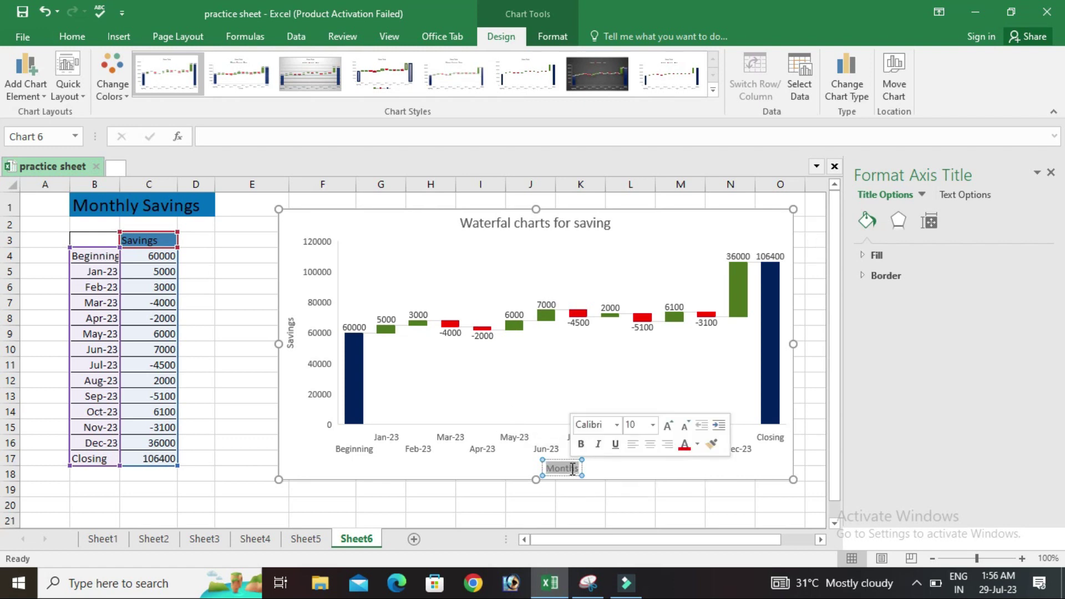
left_click(65, 38)
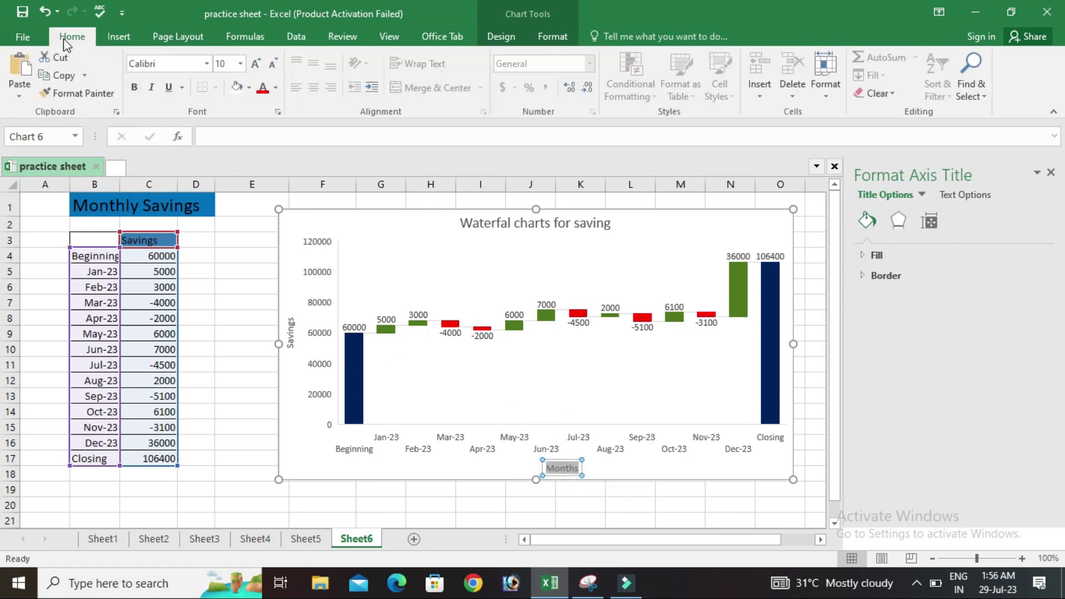
left_click(241, 65)
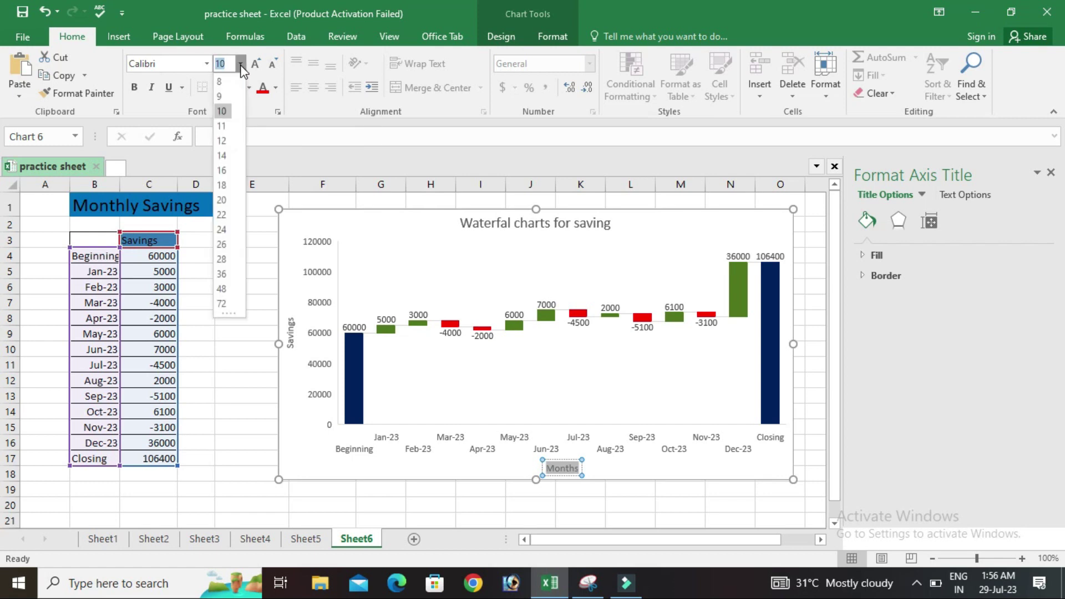
left_click(223, 141)
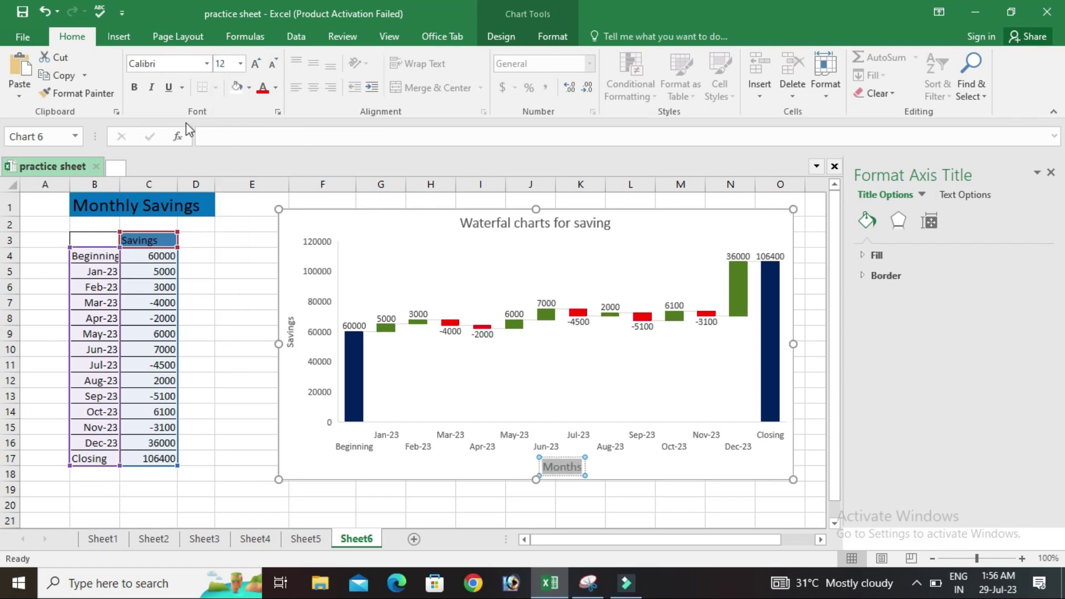
left_click(136, 90)
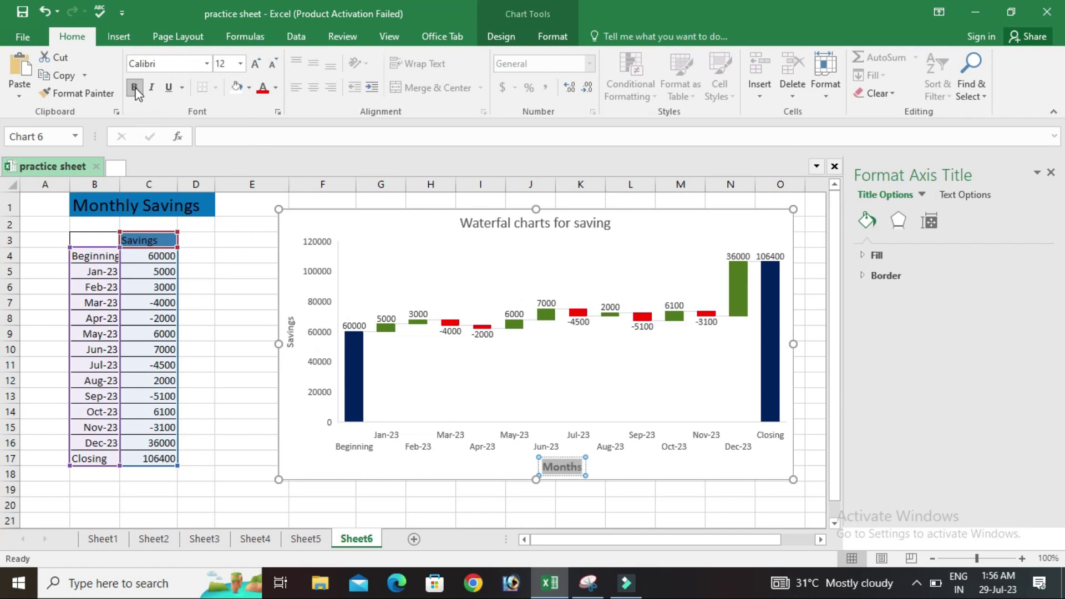
Format the vertical axis title "Savings" as 12-point bold text.
left_click(298, 330)
left_click(295, 331)
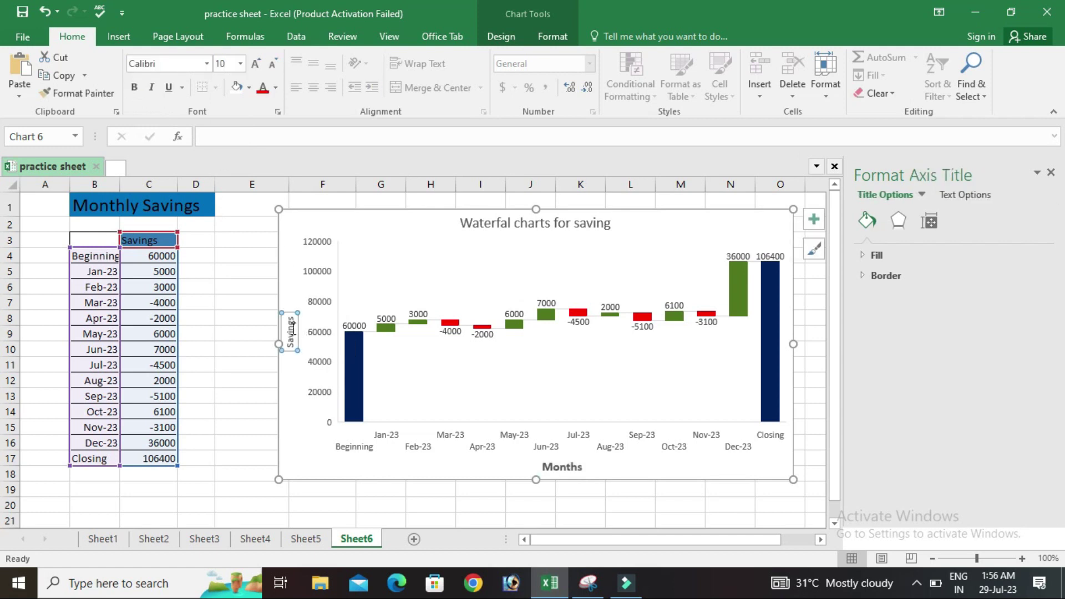
left_click(240, 64)
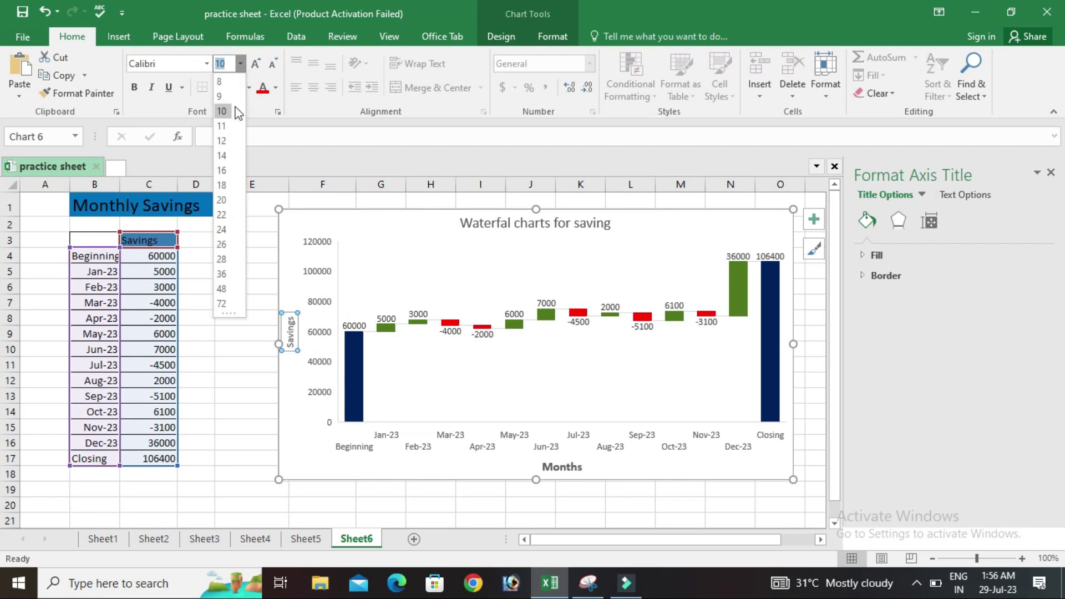
left_click(221, 140)
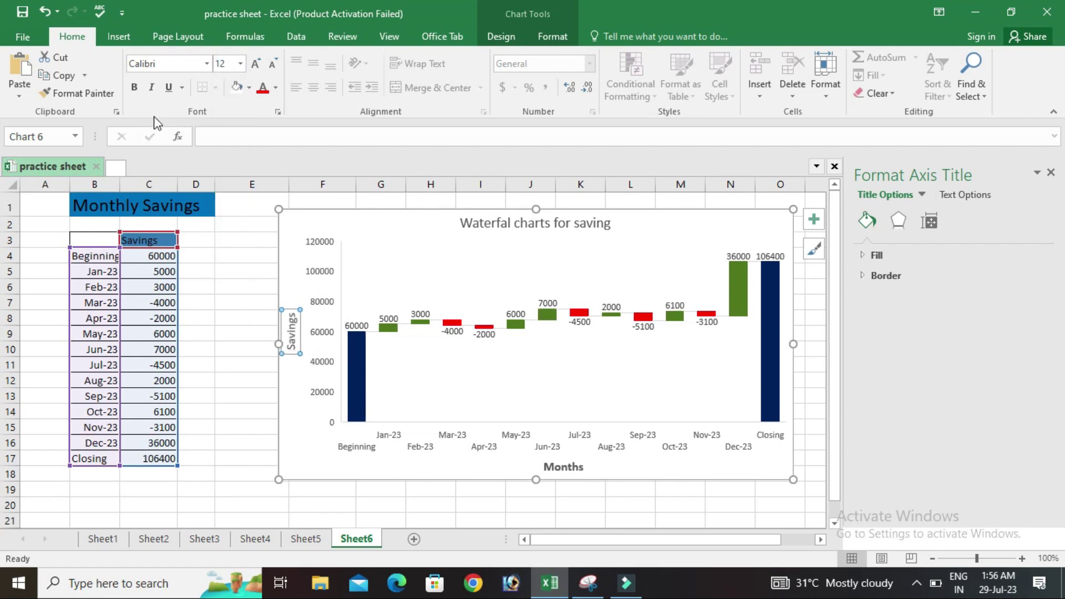
left_click(134, 89)
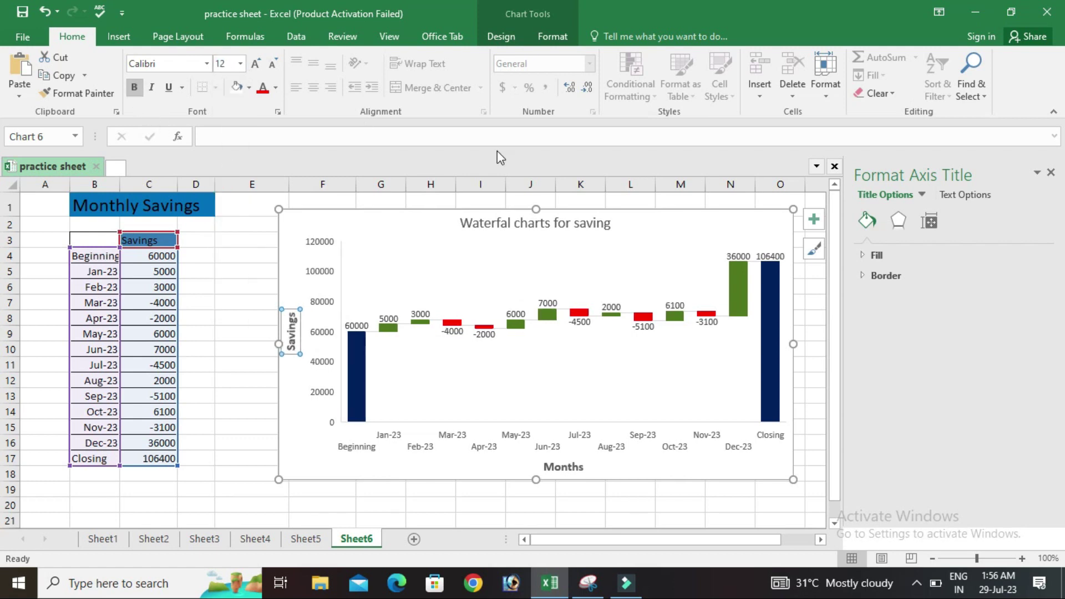
Make the chart title bold and close the title formatting options.
left_click(494, 221)
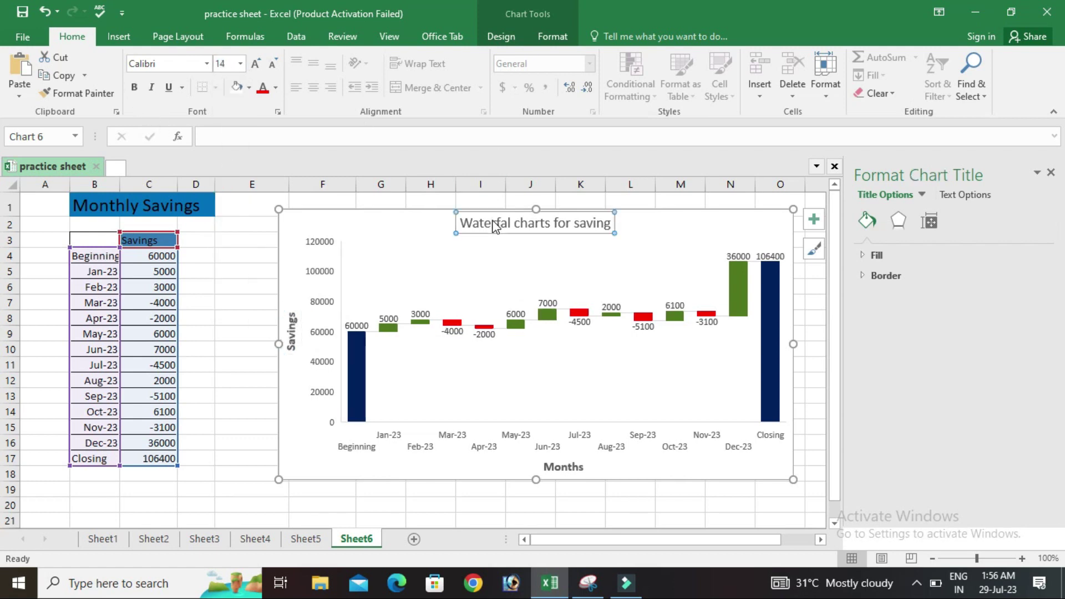
left_click(134, 89)
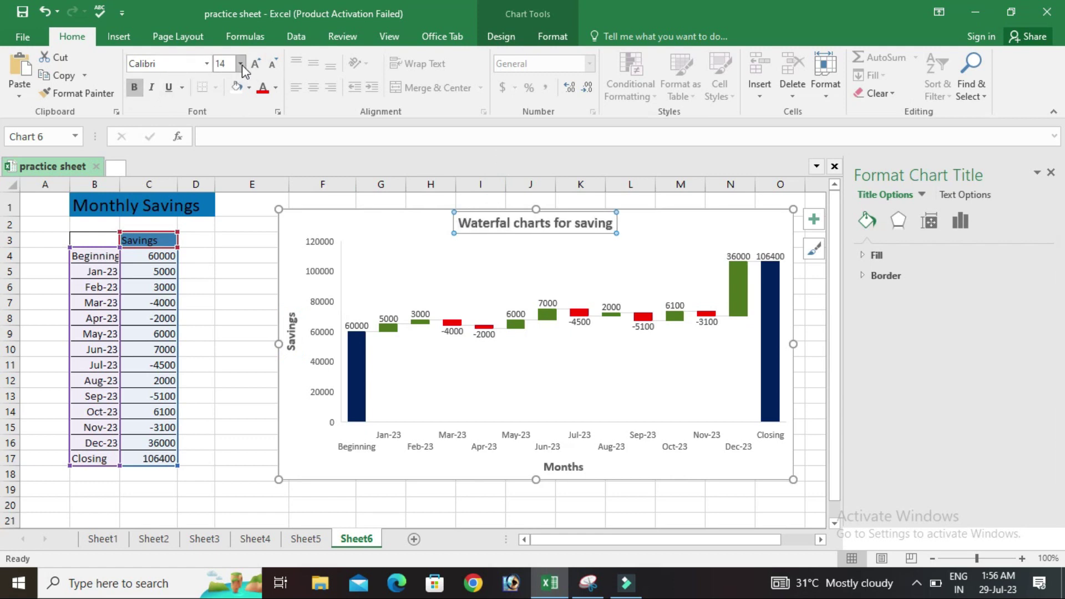
left_click(1051, 172)
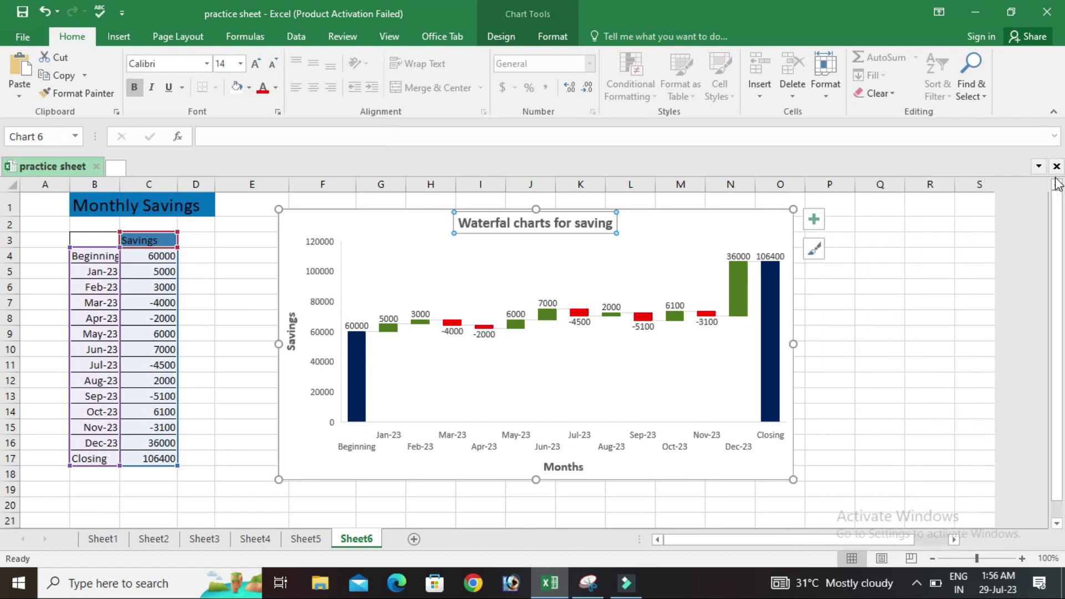
left_click(488, 224)
triple_click(488, 223)
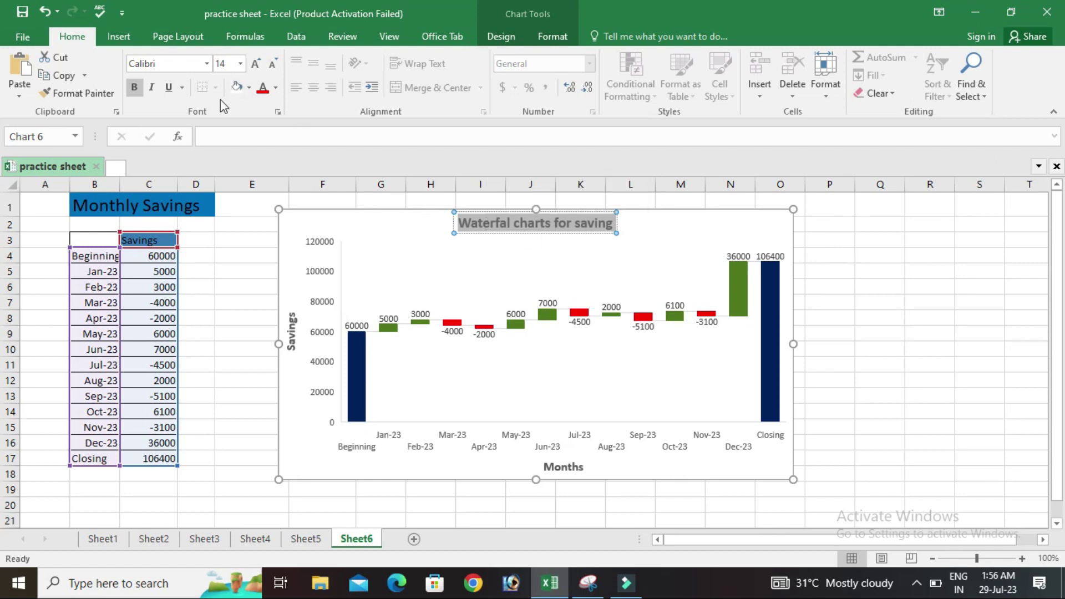
left_click(207, 66)
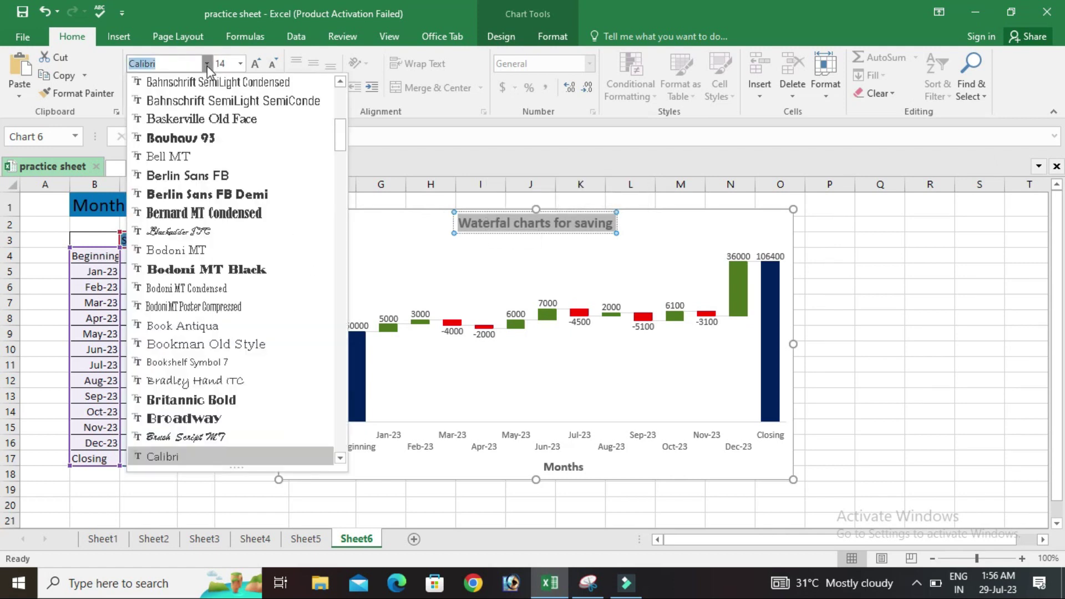
key("Escape")
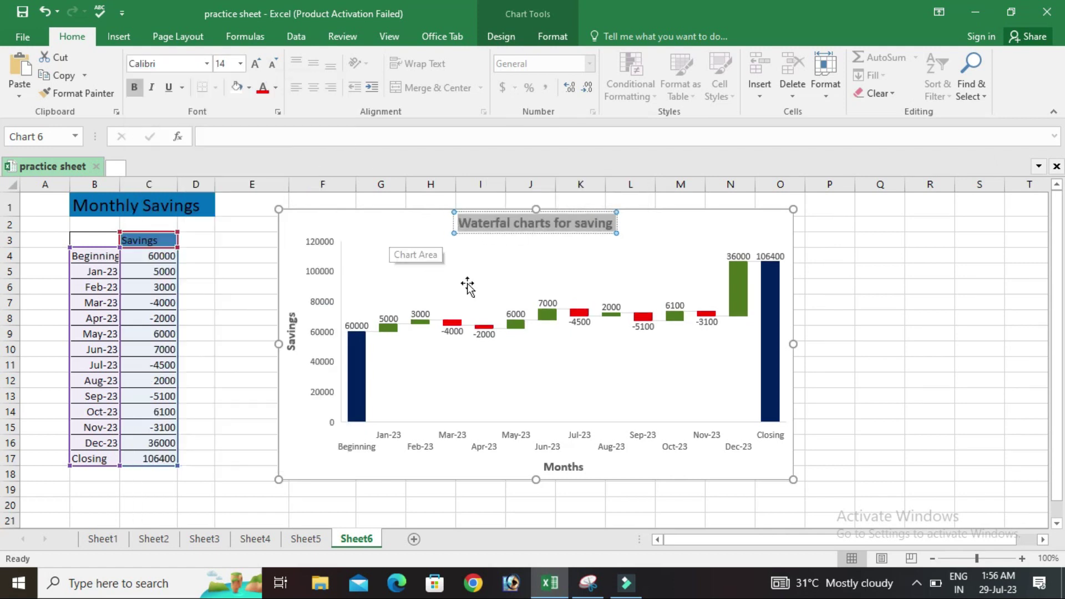
left_click(491, 283)
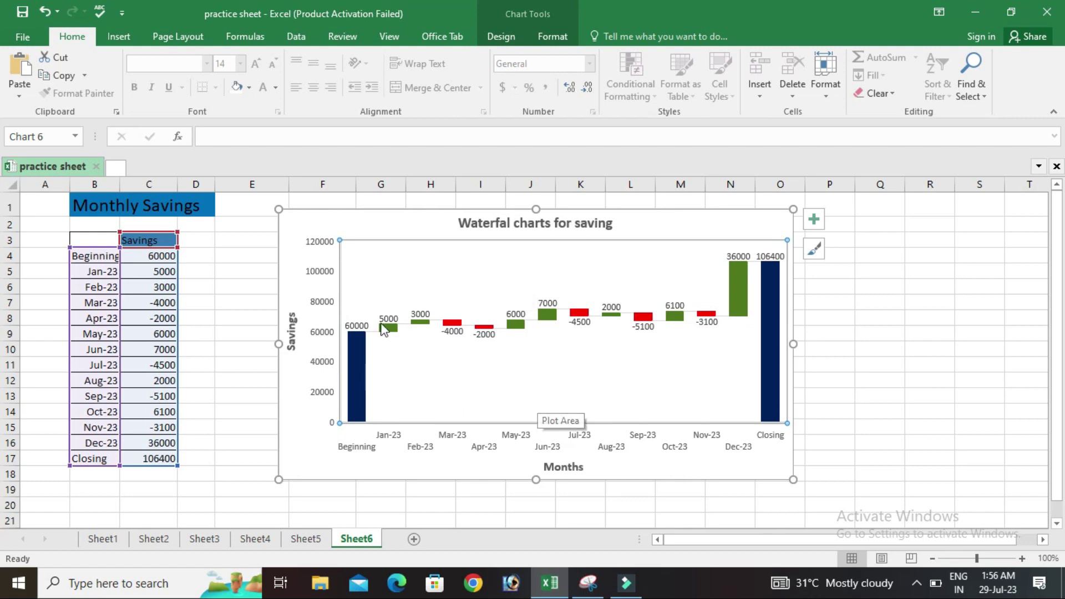
Review the series options of the Beginning column in the waterfall chart, then close the formatting options.
double_click(367, 371)
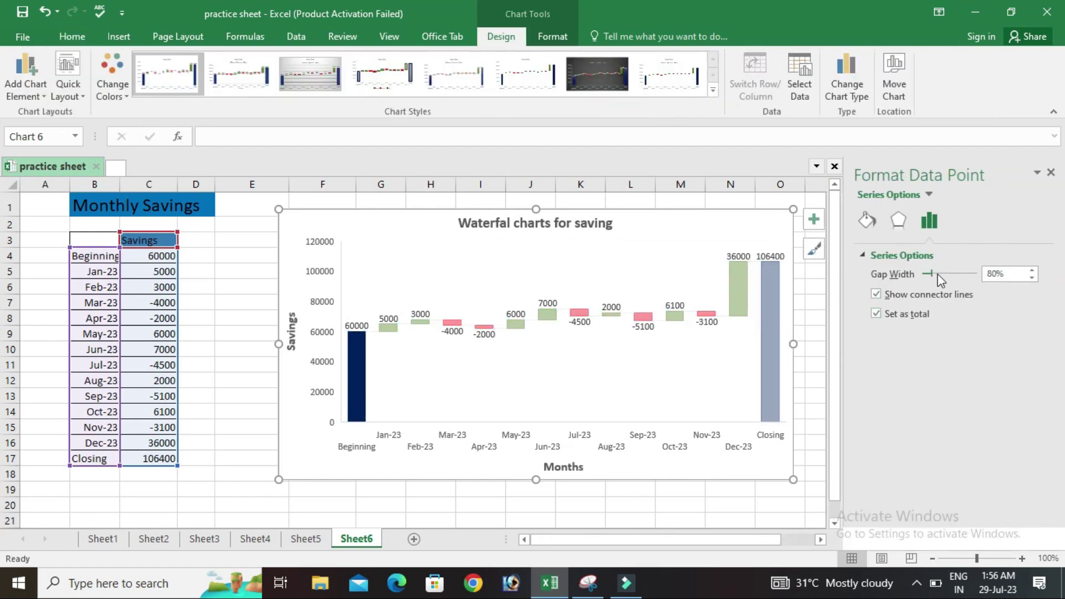
left_click(701, 349)
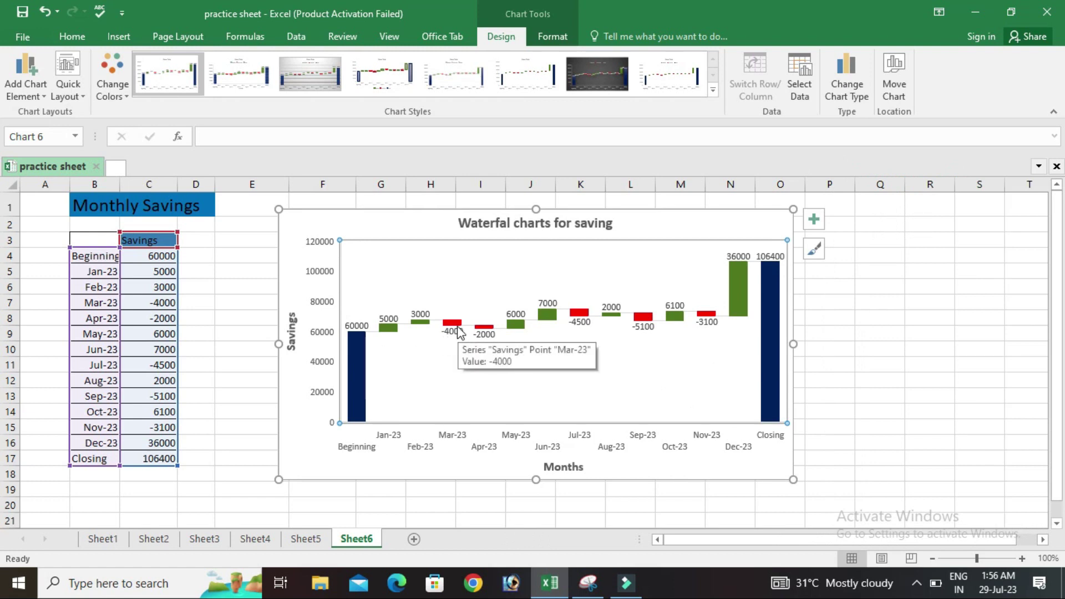
Change the May-23 savings in cell C9 to -6000 and check the May-23 column in the waterfall chart.
left_click(158, 337)
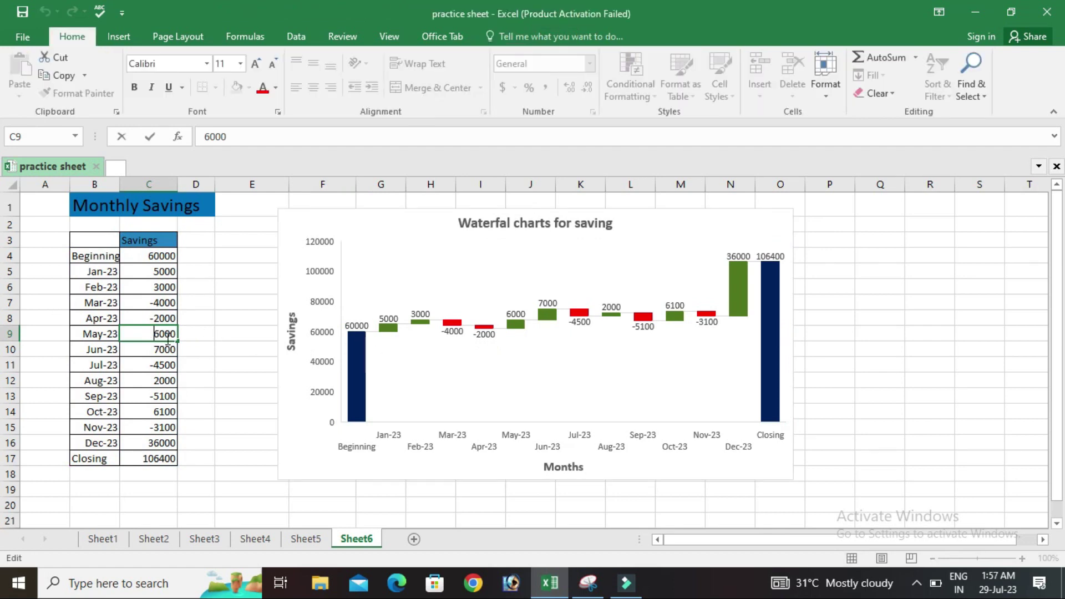
type("(")
type(")")
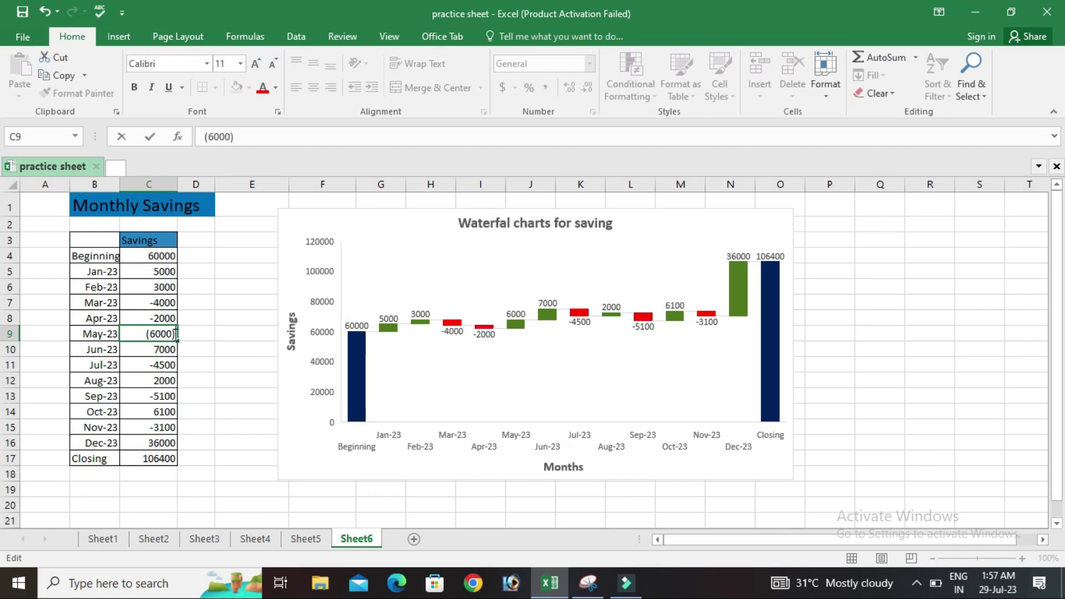
left_click(161, 352)
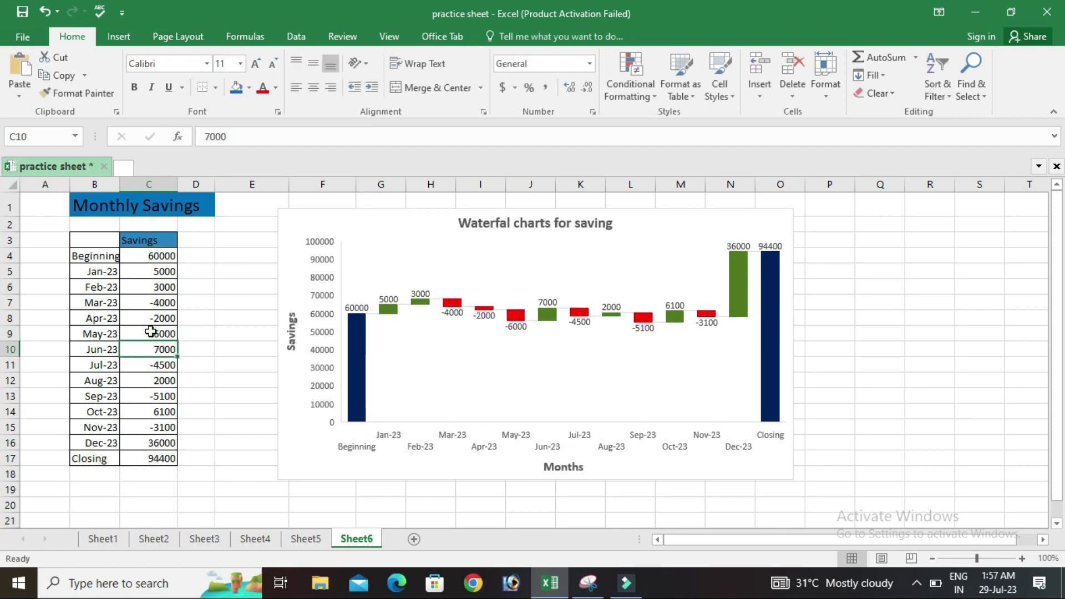
mouse_move(520, 328)
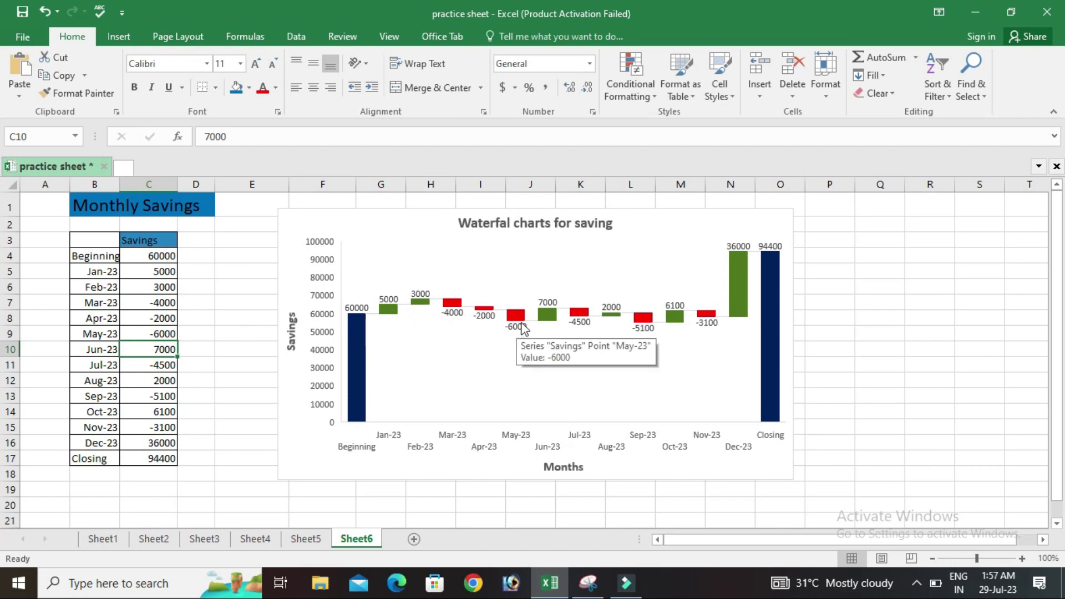